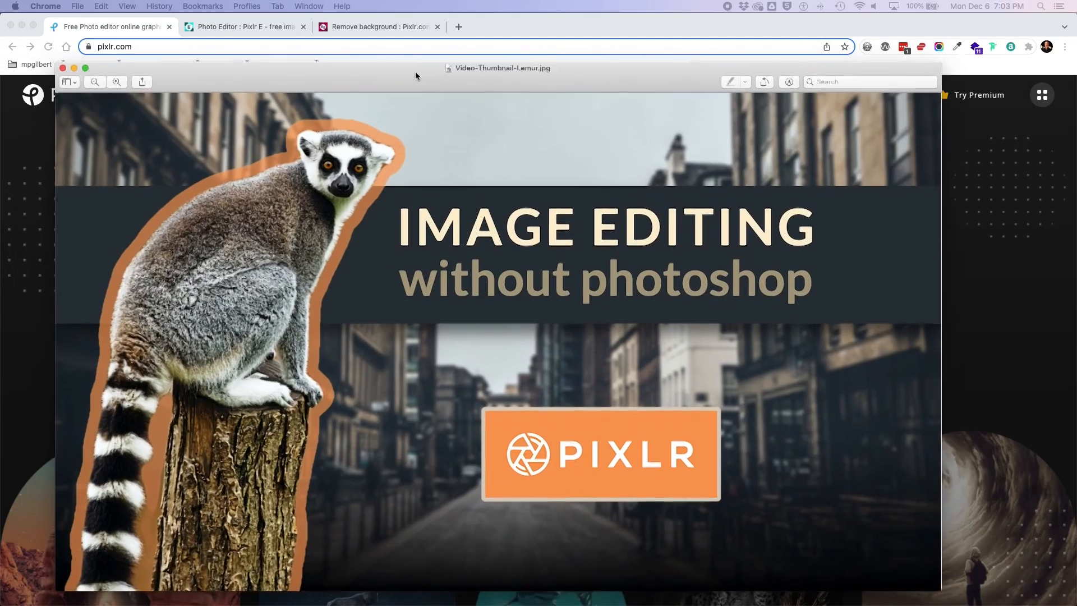
drag(415, 72, 436, 50)
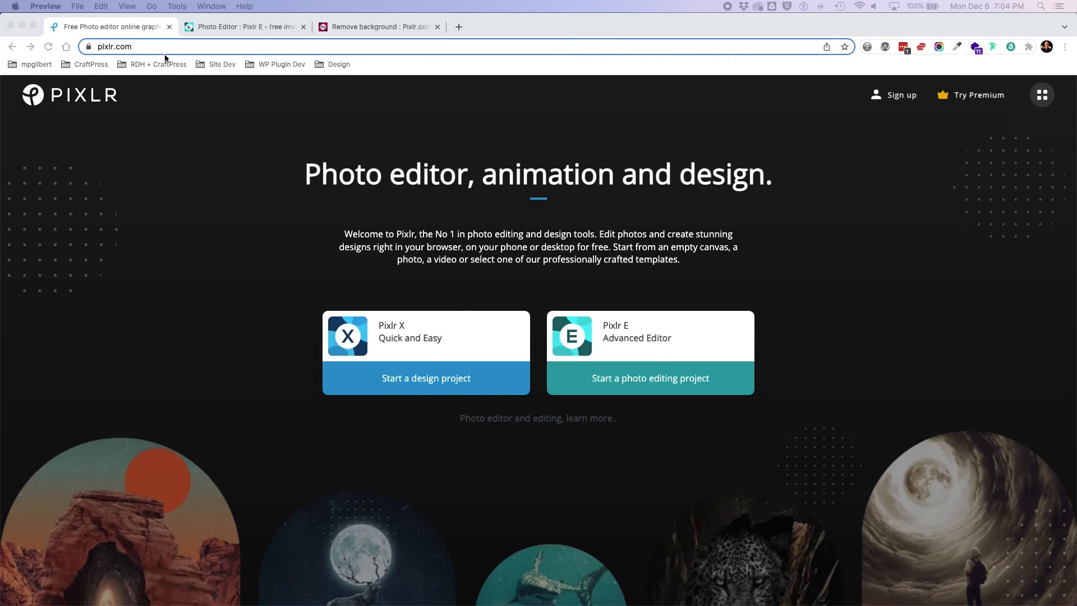
click(147, 45)
click(146, 45)
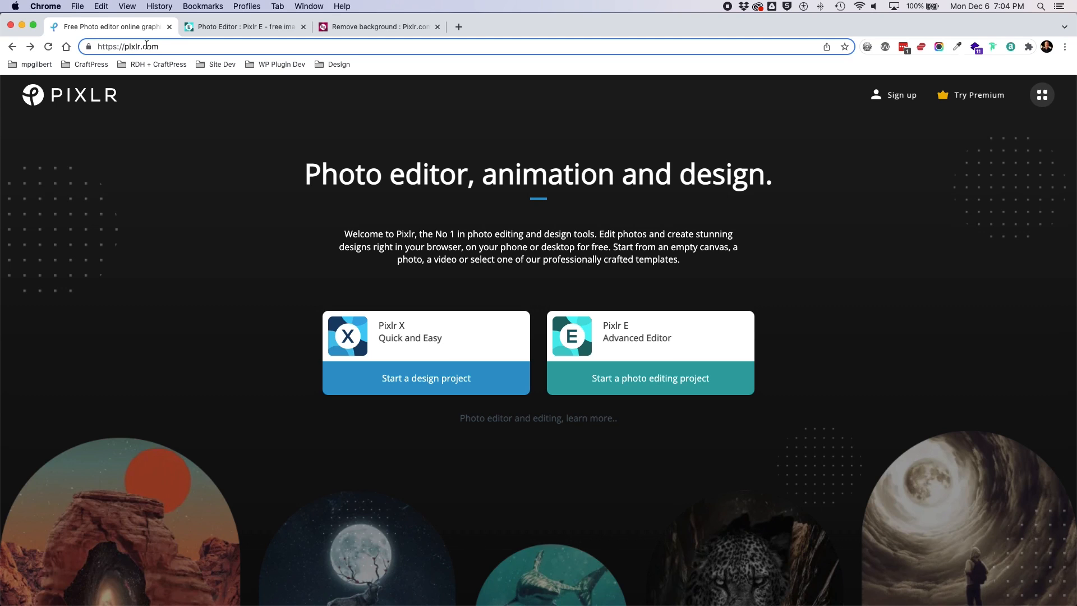
click(417, 211)
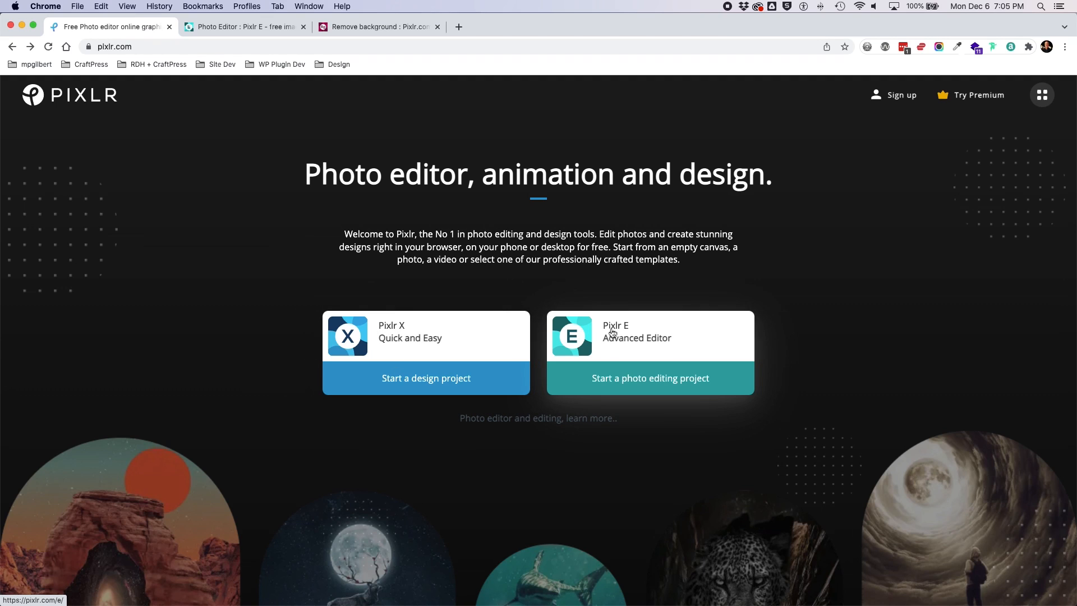
Start a Pixlr X design project and show the Instagram Post template category.
click(439, 346)
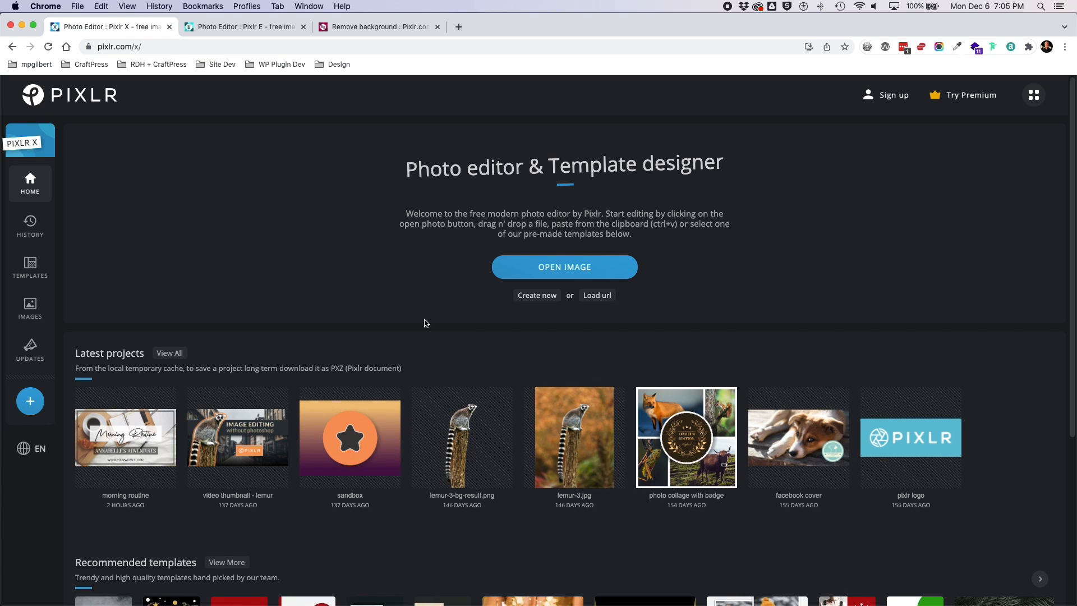
click(30, 267)
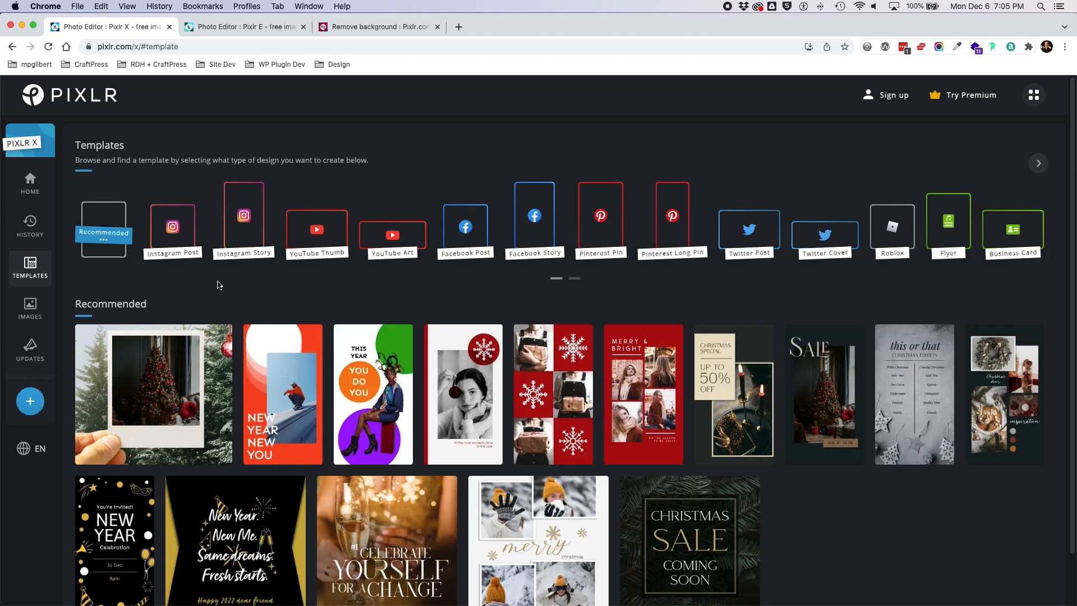
click(171, 231)
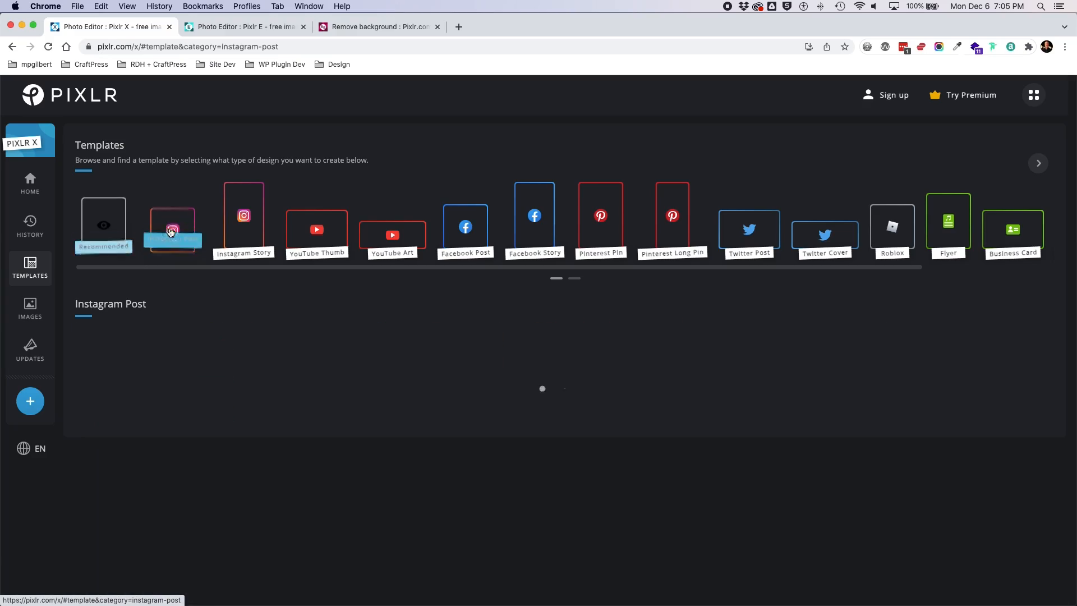
Browse the Instagram Post templates, loading more of them, and start a design from the Autumn Thanksgiving Instagram Post Template.
scroll(461, 394, down, 3)
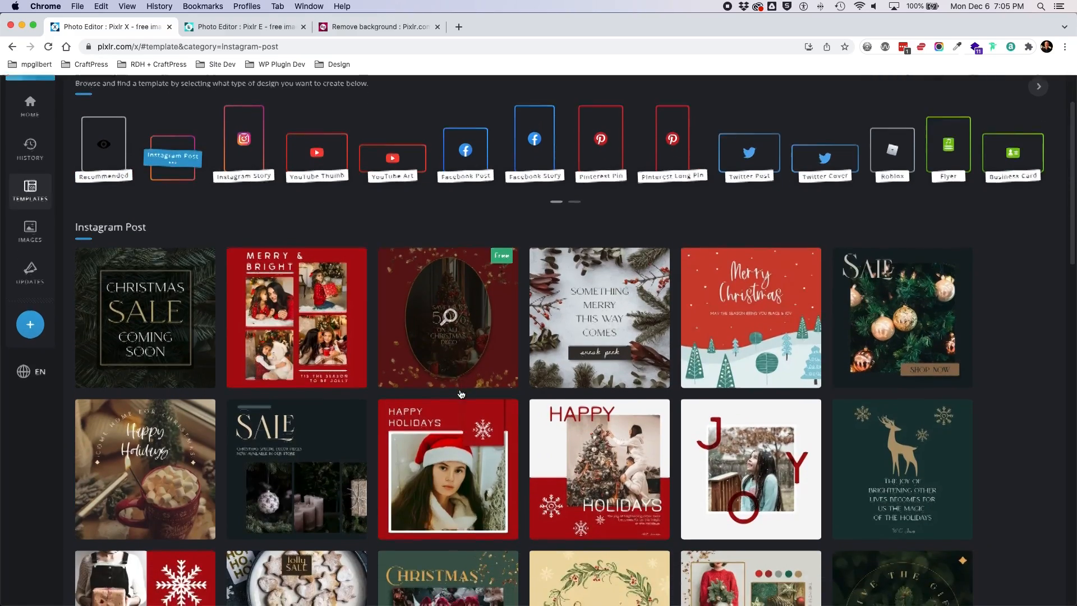
scroll(461, 394, down, 5)
scroll(365, 289, up, 3)
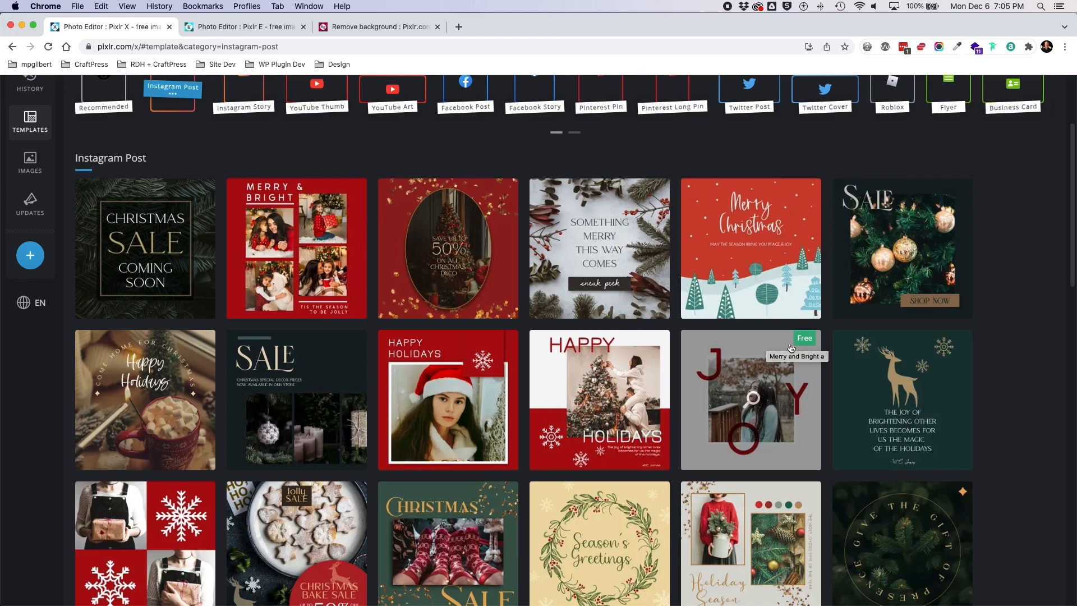
scroll(449, 347, down, 3)
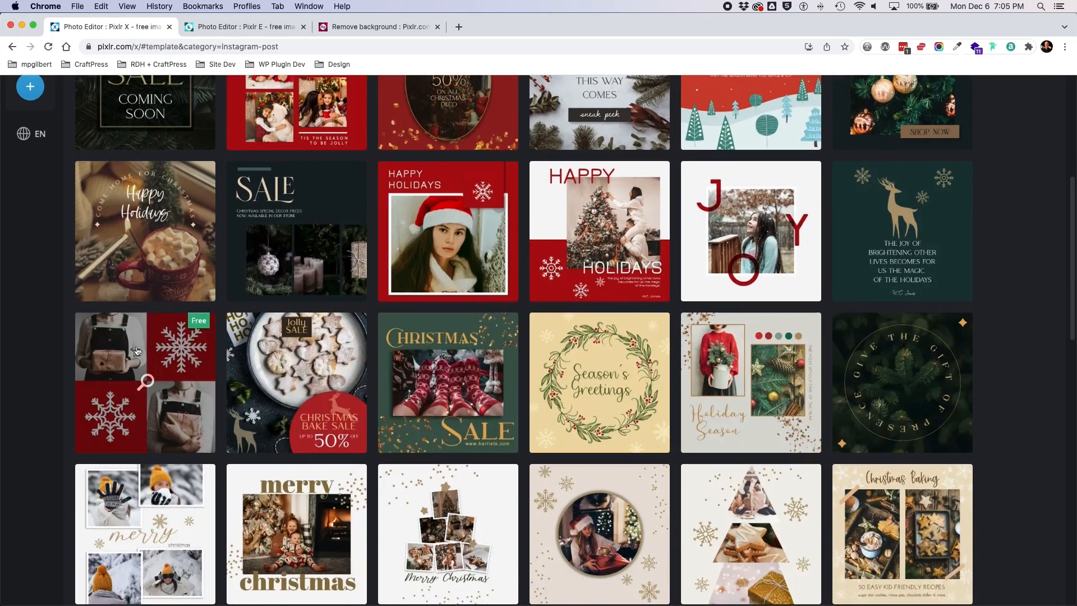
scroll(449, 365, down, 5)
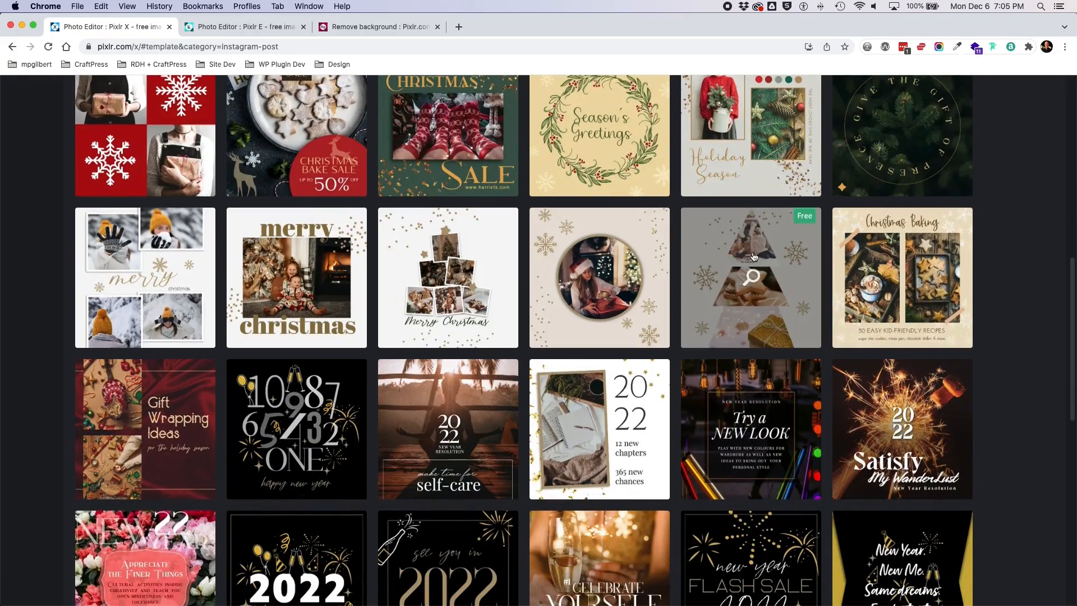
scroll(751, 359, down, 7)
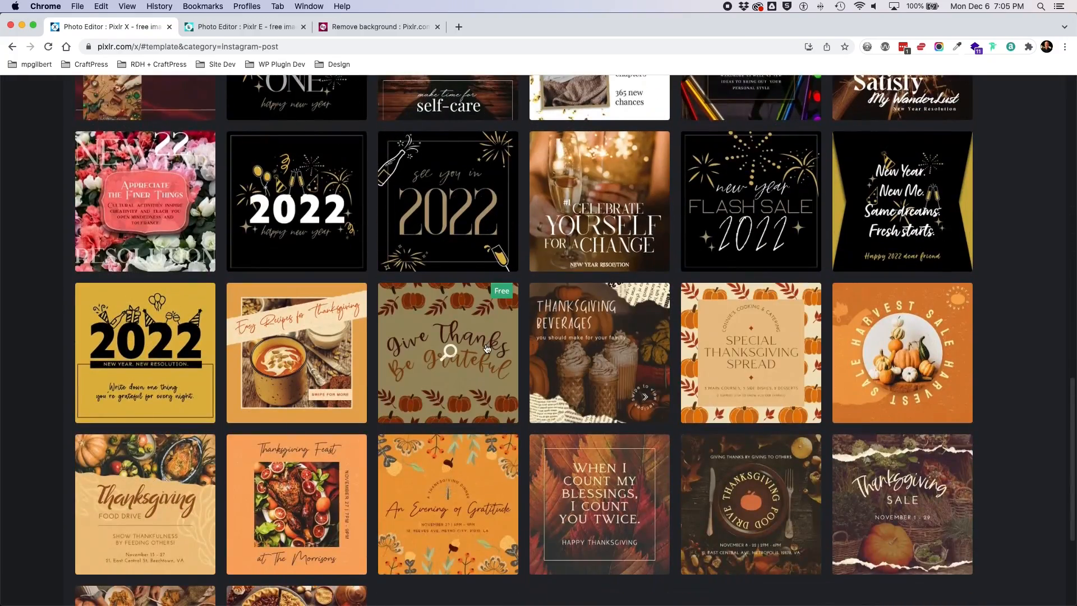
scroll(487, 348, down, 4)
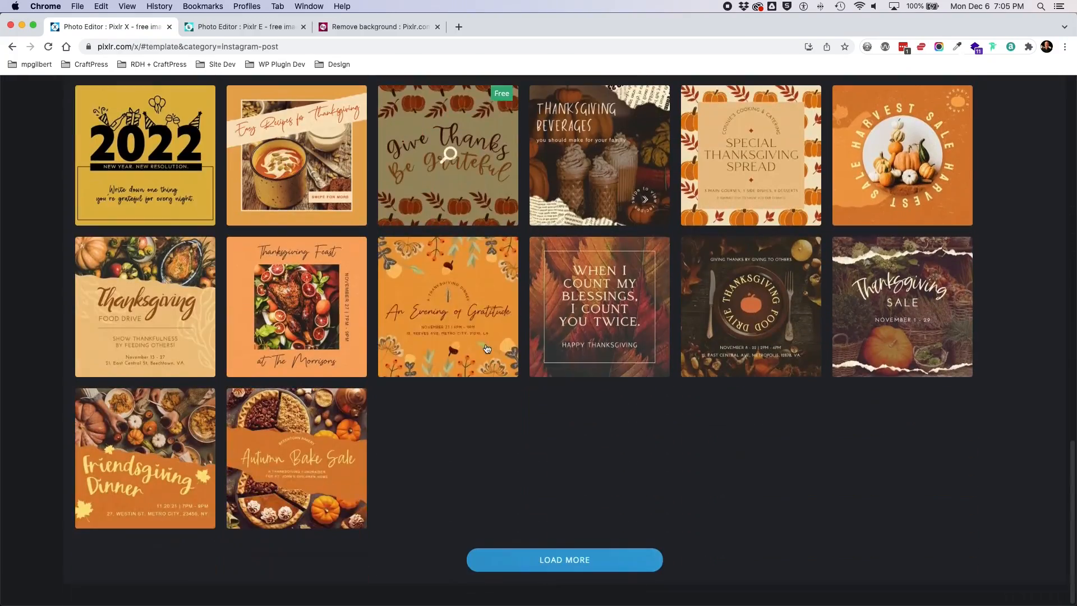
click(606, 561)
scroll(533, 365, down, 7)
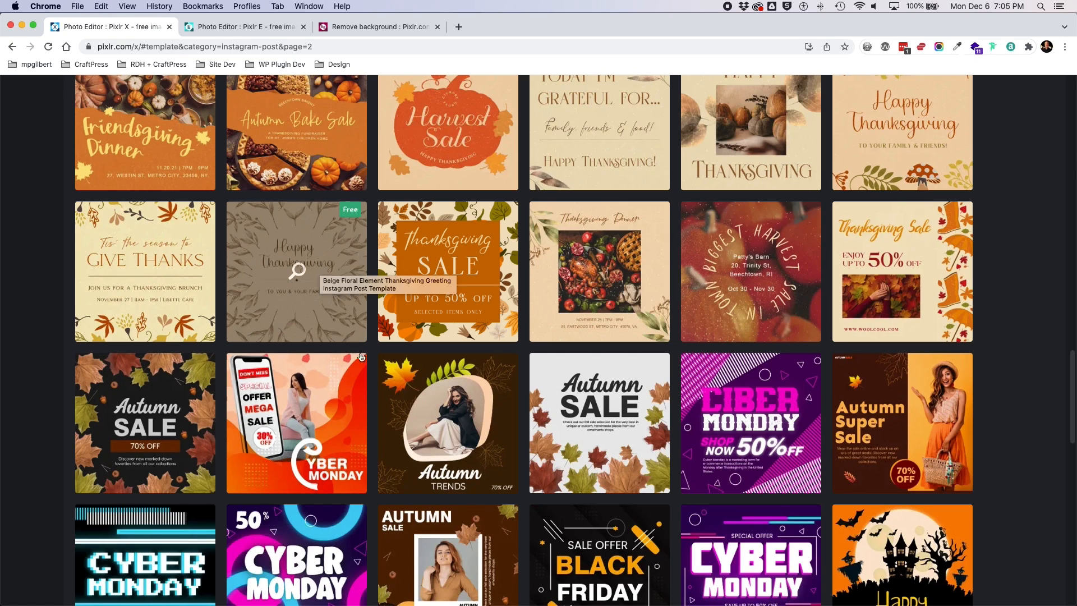
click(460, 281)
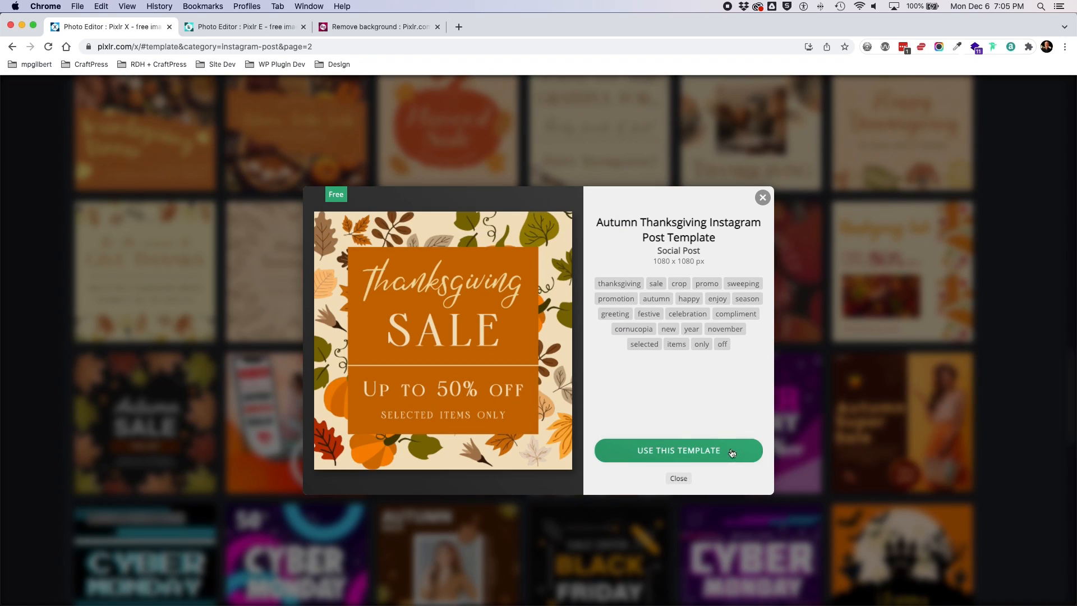
click(683, 453)
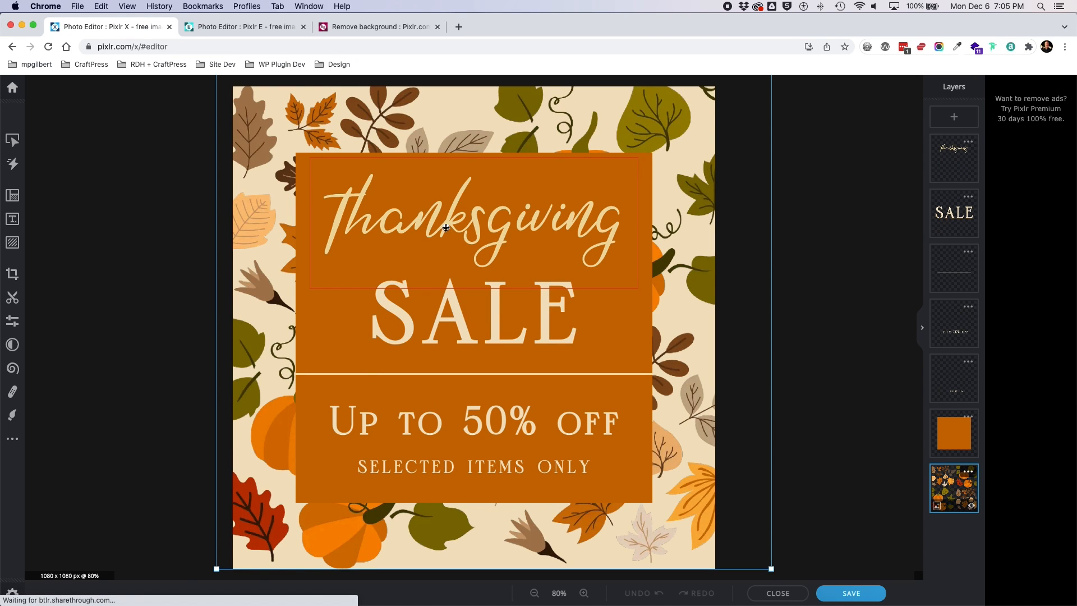
Replace the "Thanksgiving" heading with "Title Goes Here" and set its text size to 98.
click(443, 226)
key(super+z)
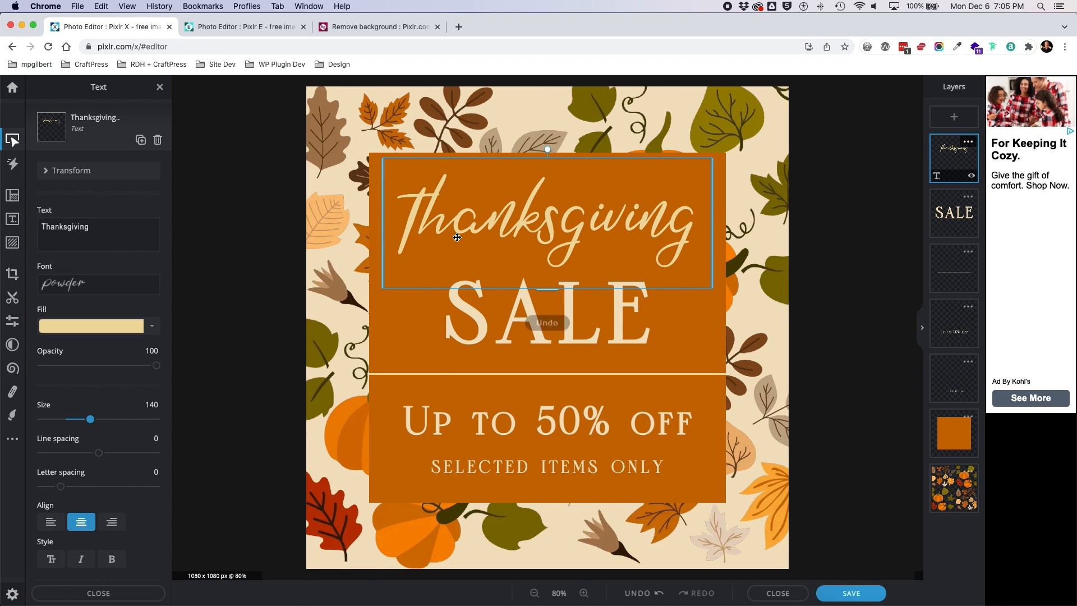
drag(489, 219, 537, 225)
double_click(537, 225)
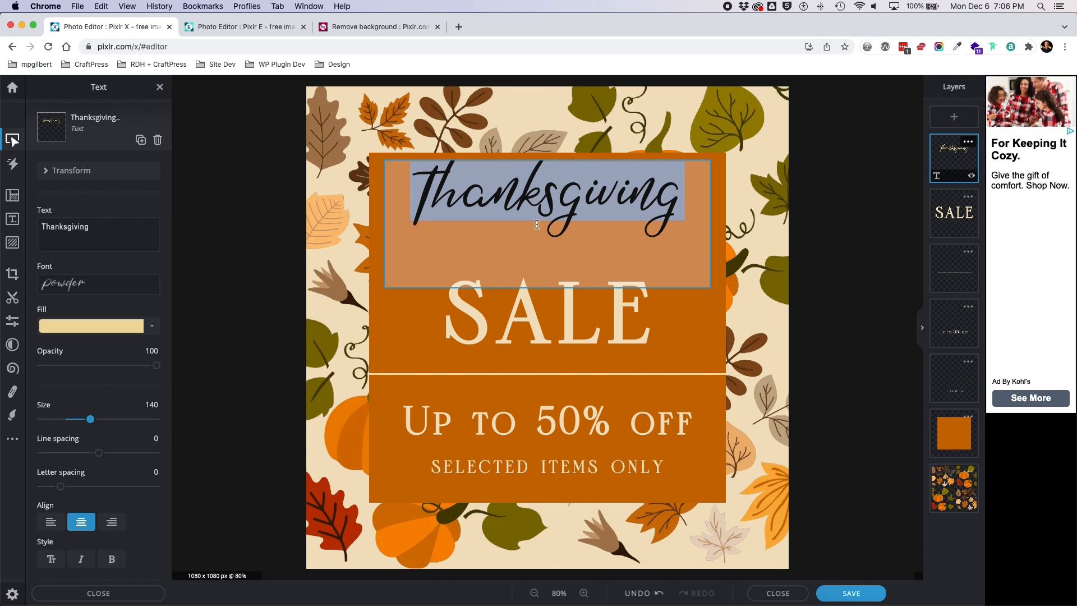
text(Tit)
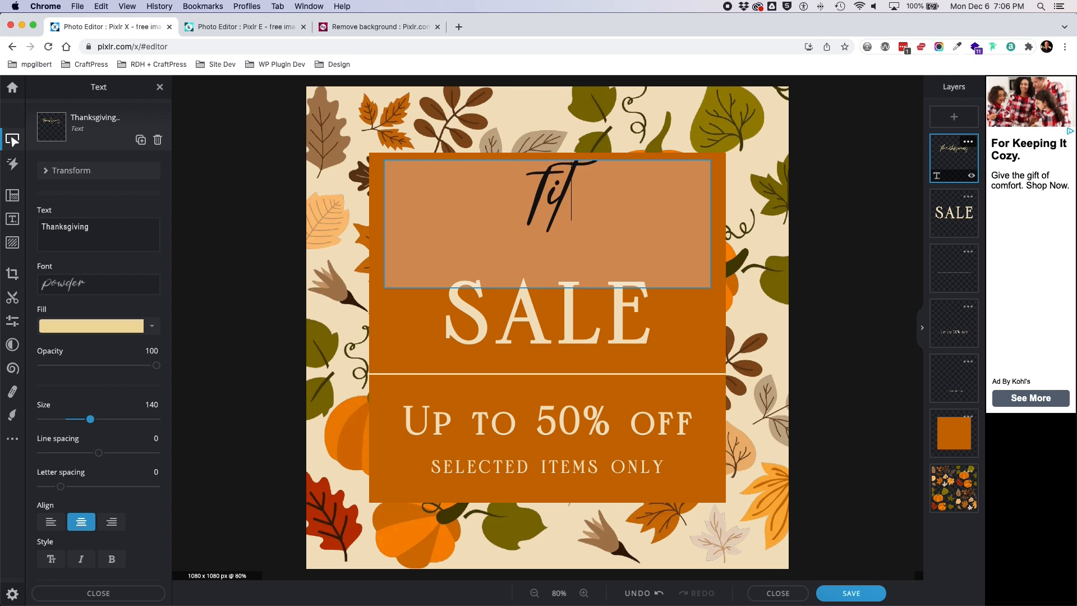
text(le Goes Here)
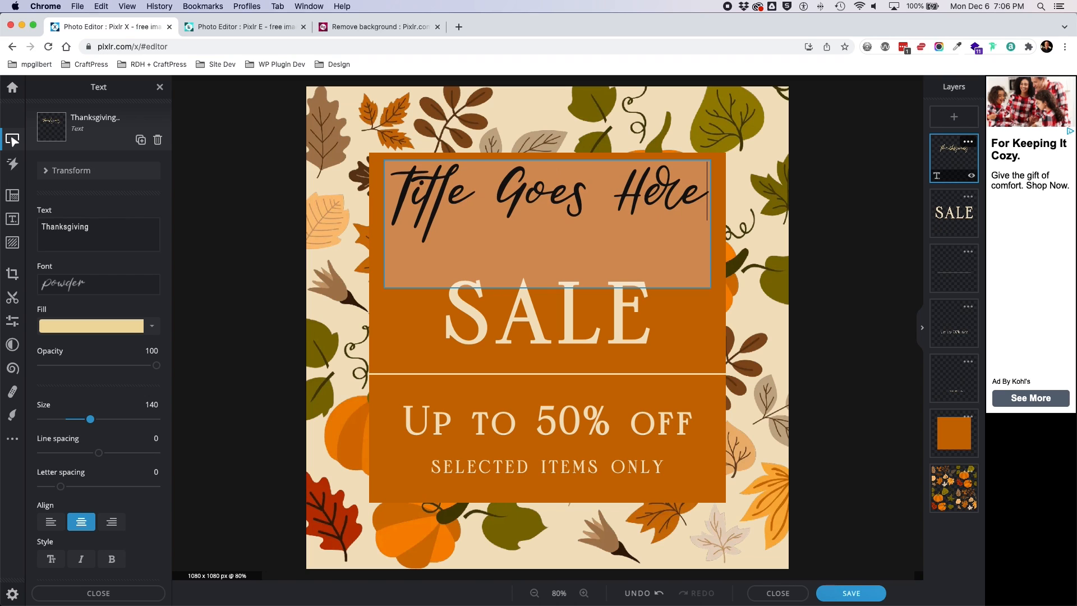
click(752, 316)
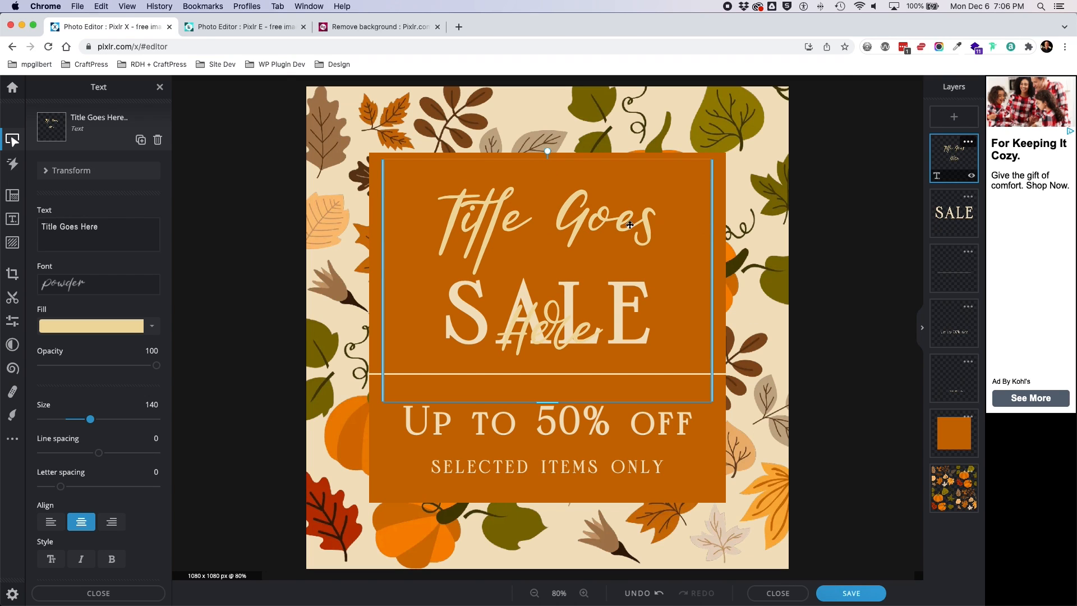
mouse_move(90, 419)
mouse_down()
mouse_move(77, 421)
mouse_move(87, 420)
mouse_up()
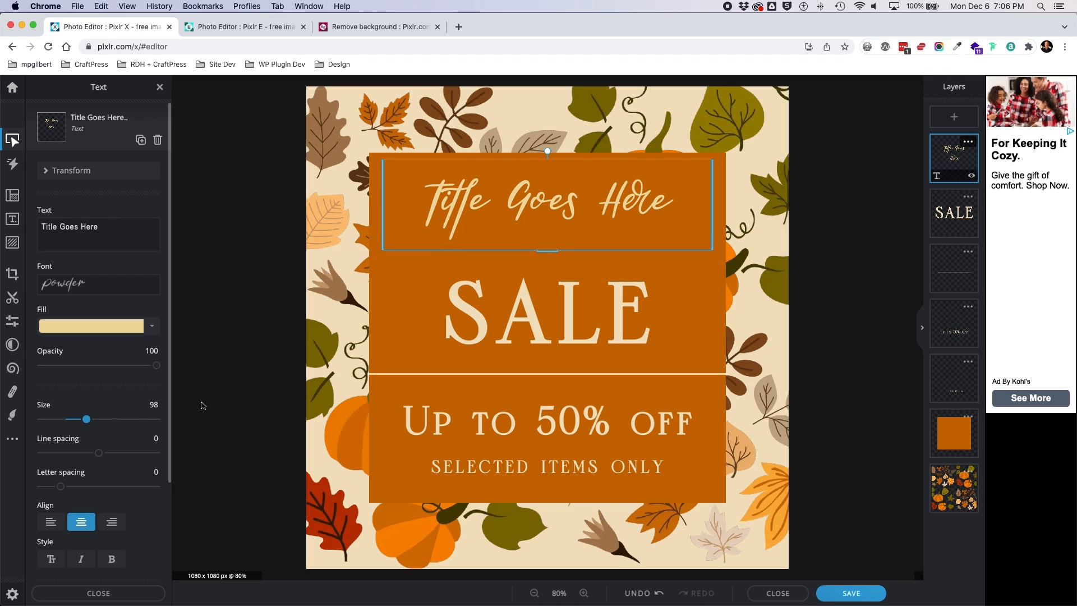
Replace the "SALE" text below the heading with "Subtitle".
click(520, 329)
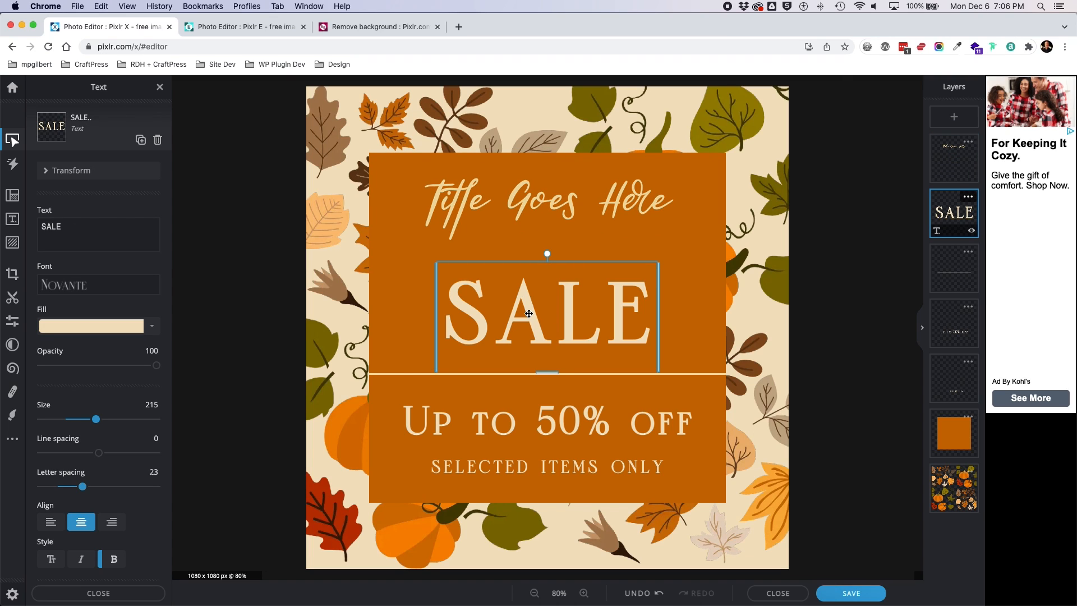
double_click(528, 313)
text(Subtitle)
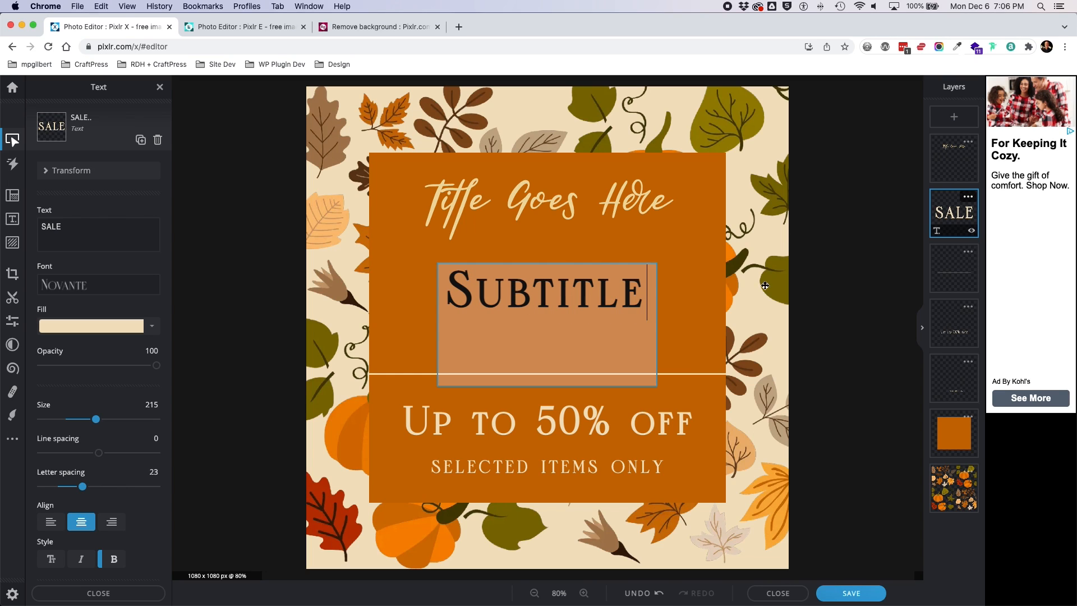
click(860, 256)
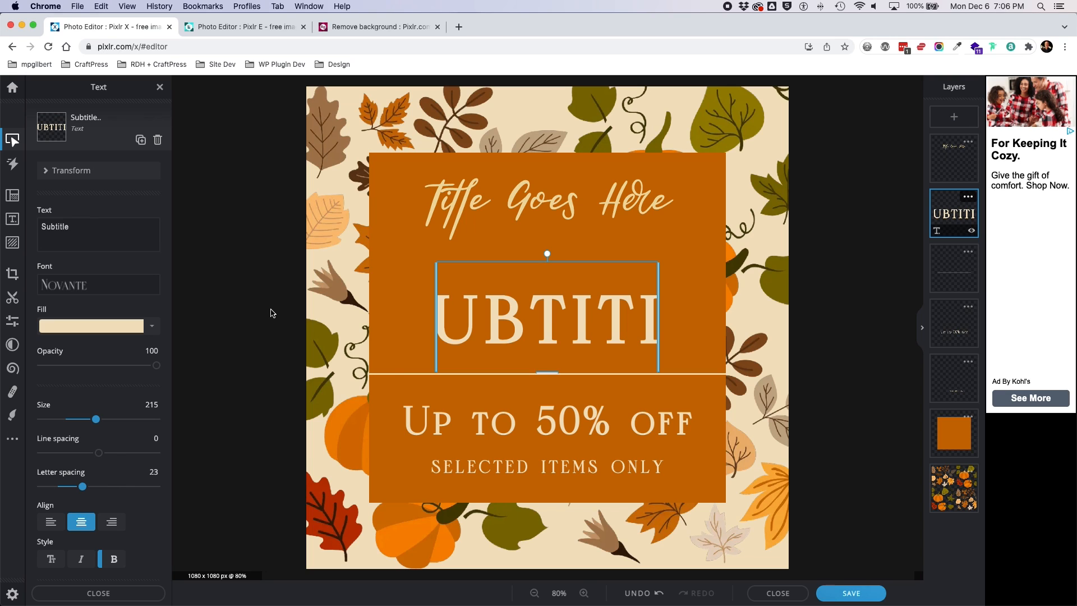
Widen the "Subtitle" text box on both sides so the whole word fits across the orange panel.
click(252, 288)
click(452, 310)
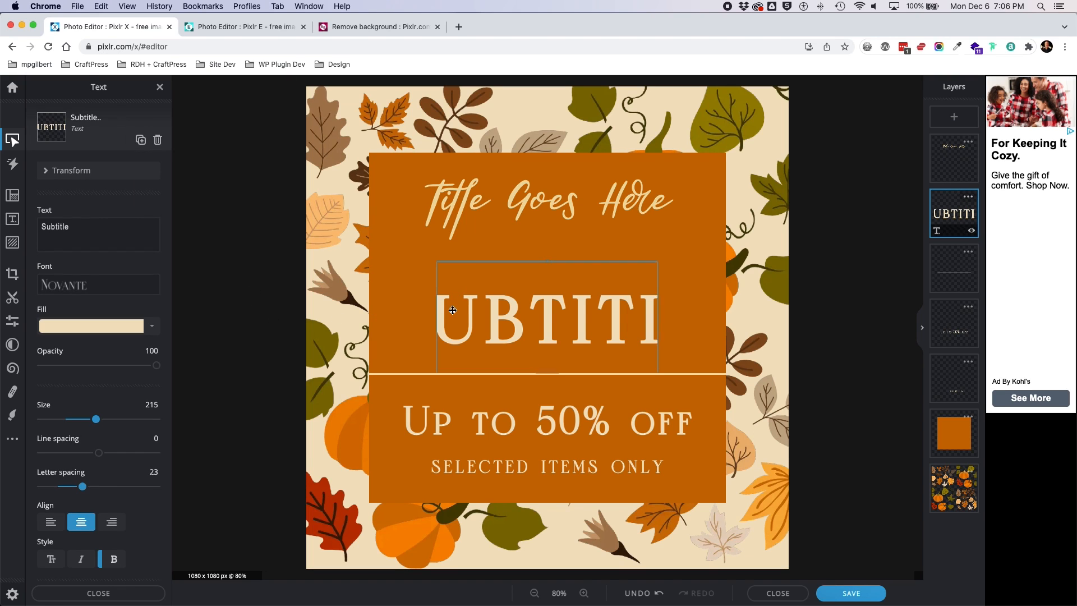
drag(437, 314, 366, 317)
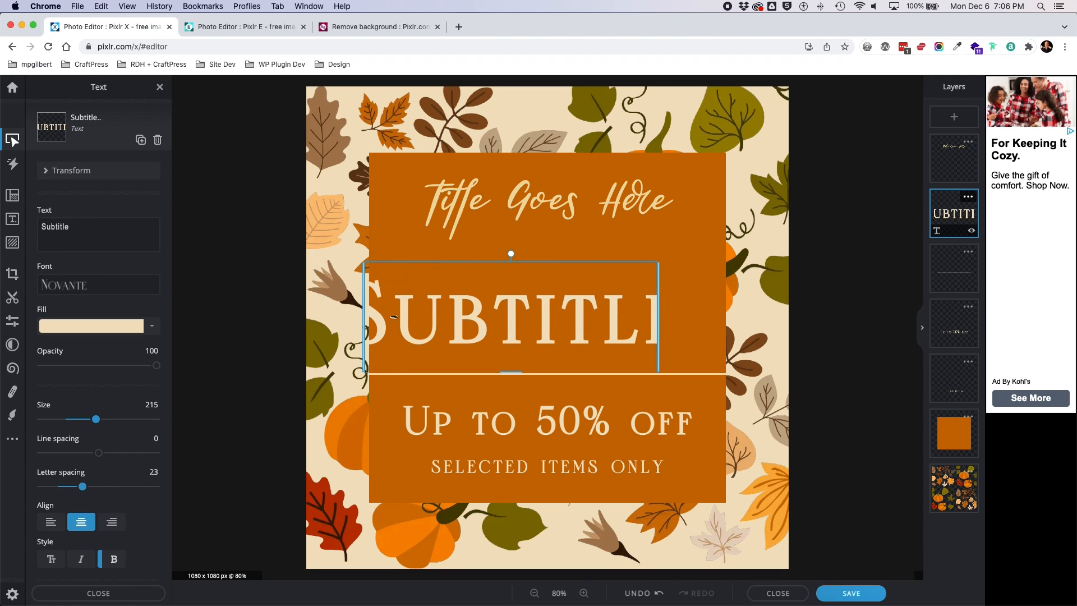
drag(658, 303, 716, 303)
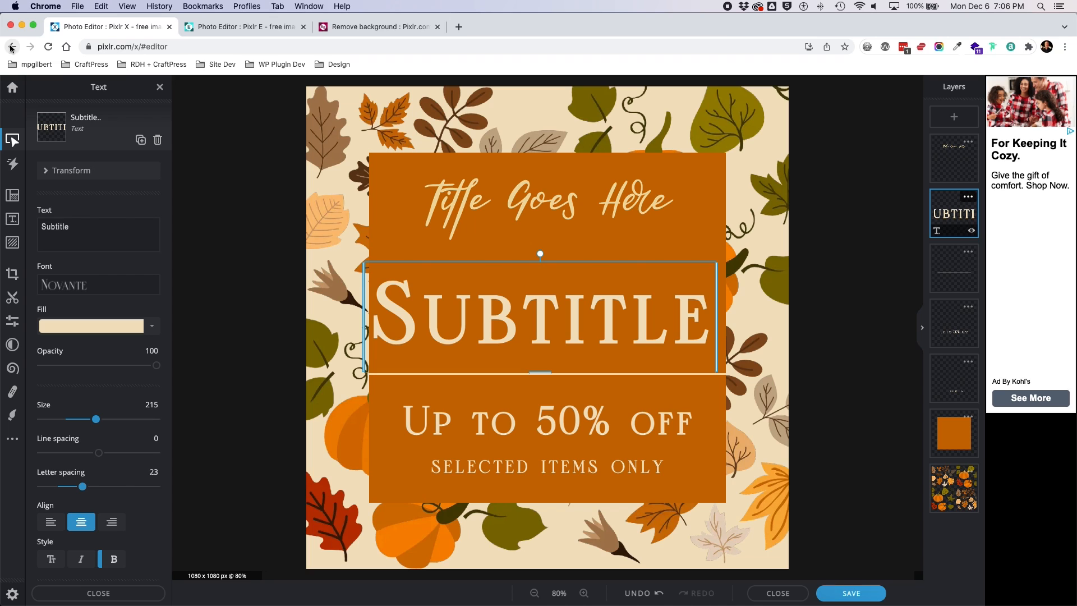
Open pixlr.com in a new browser tab placed second in the row and launch the Pixlr E advanced editor.
key(super+t)
drag(507, 34, 252, 31)
text(pixlr.com)
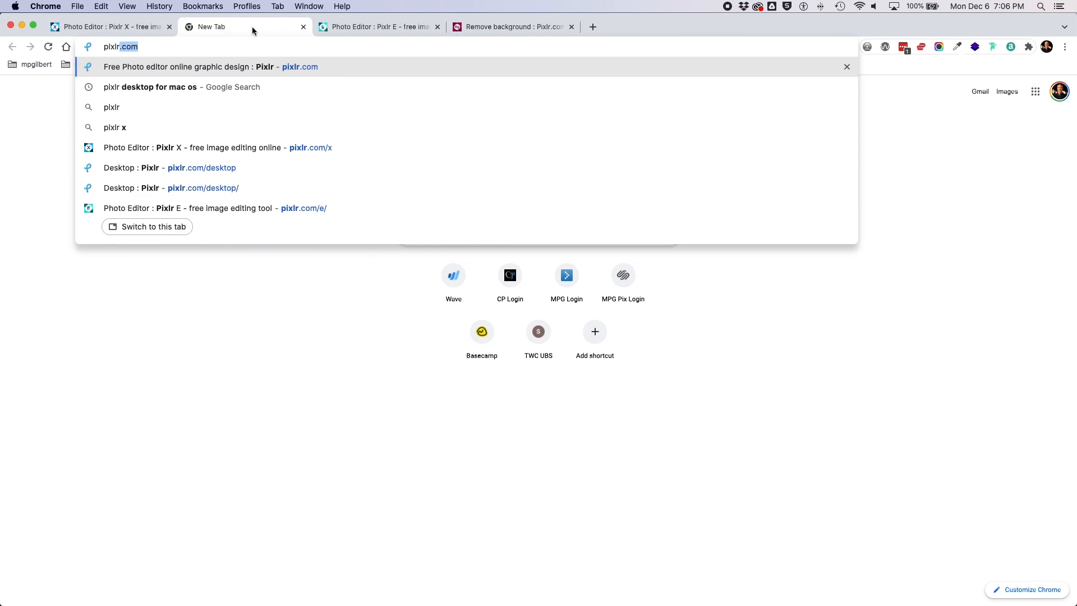
key(Return)
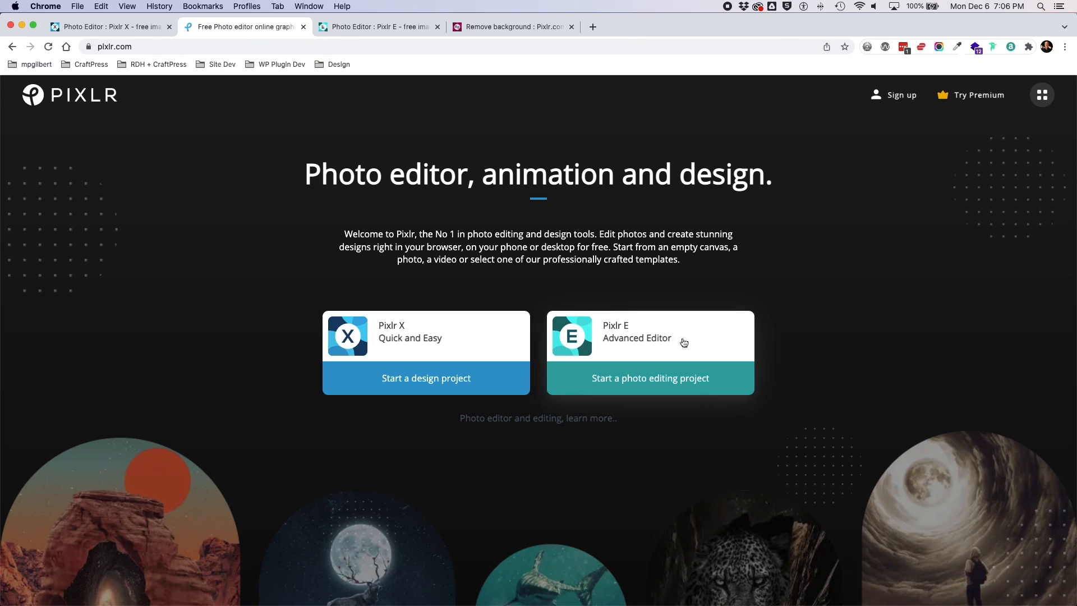
click(680, 347)
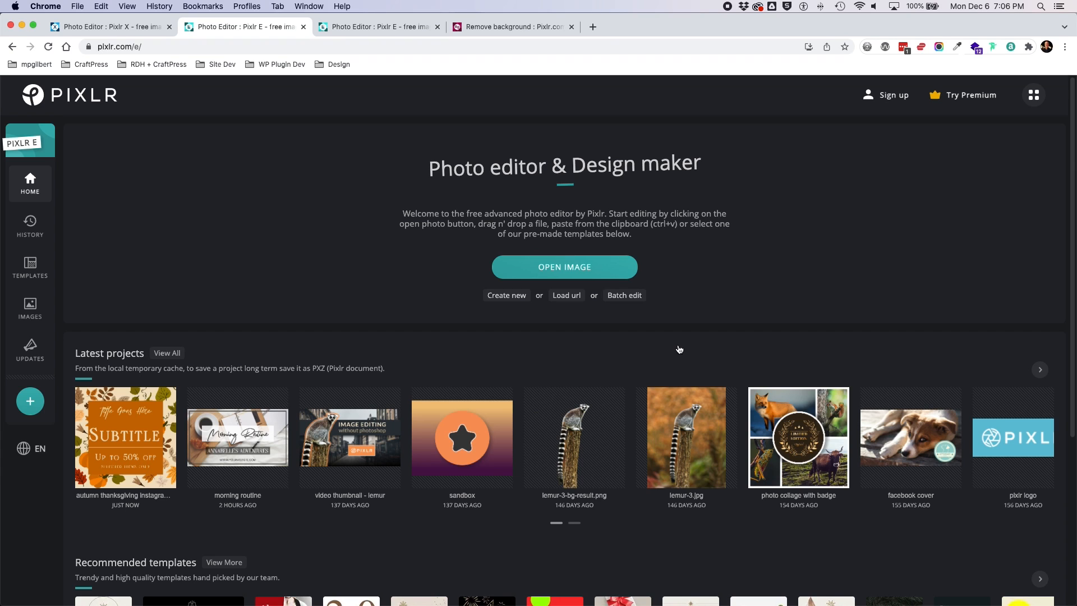
mouse_move(357, 398)
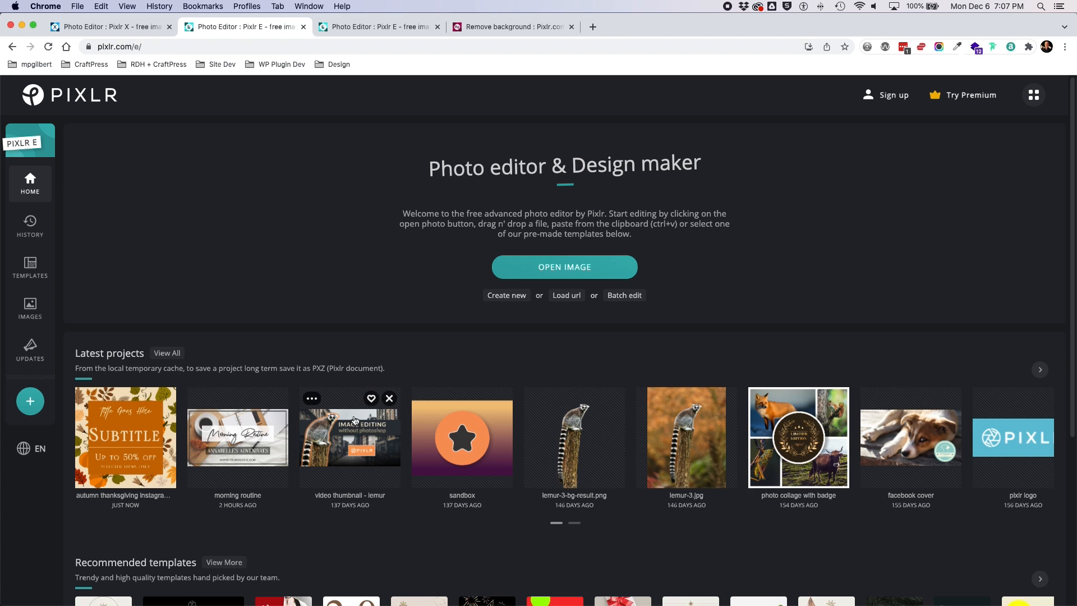
click(352, 427)
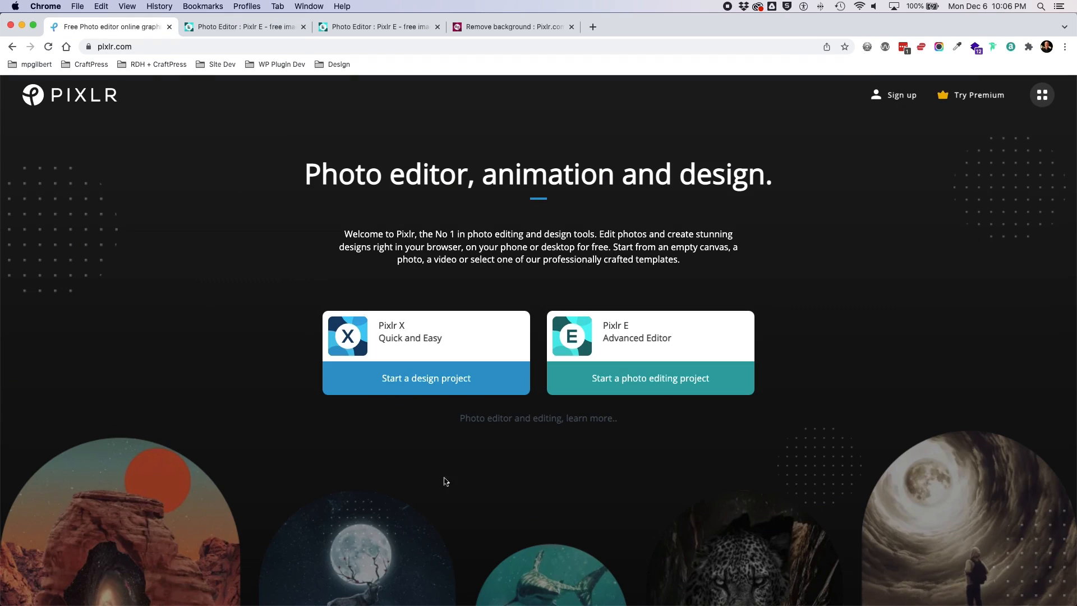
Launch Pixlr E from the Pixlr home page and create a blank 1920 x 1080 px image without a background.
click(639, 349)
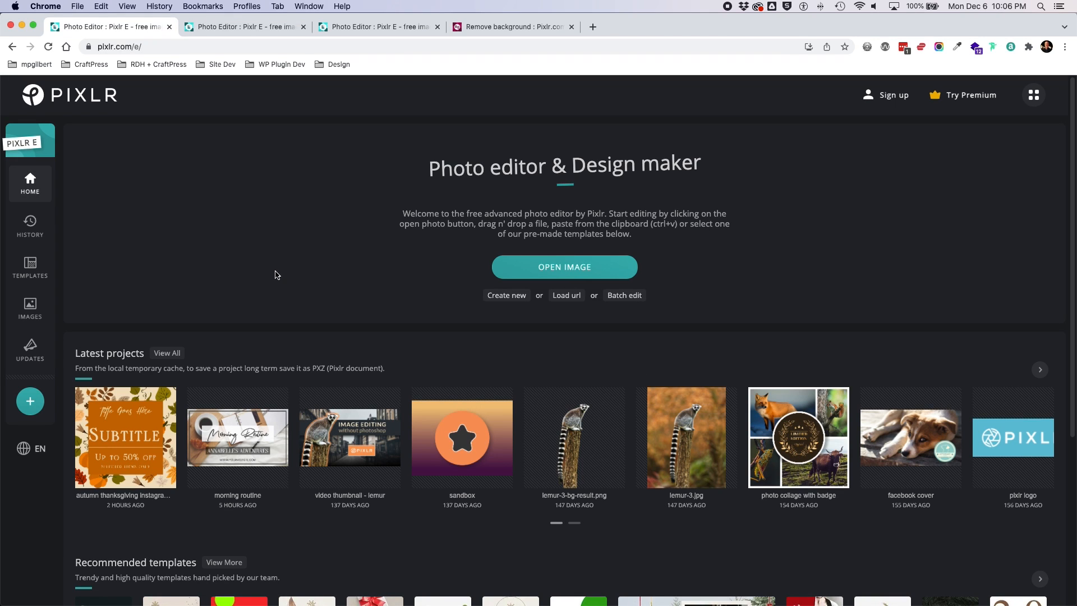
mouse_move(344, 427)
click(495, 296)
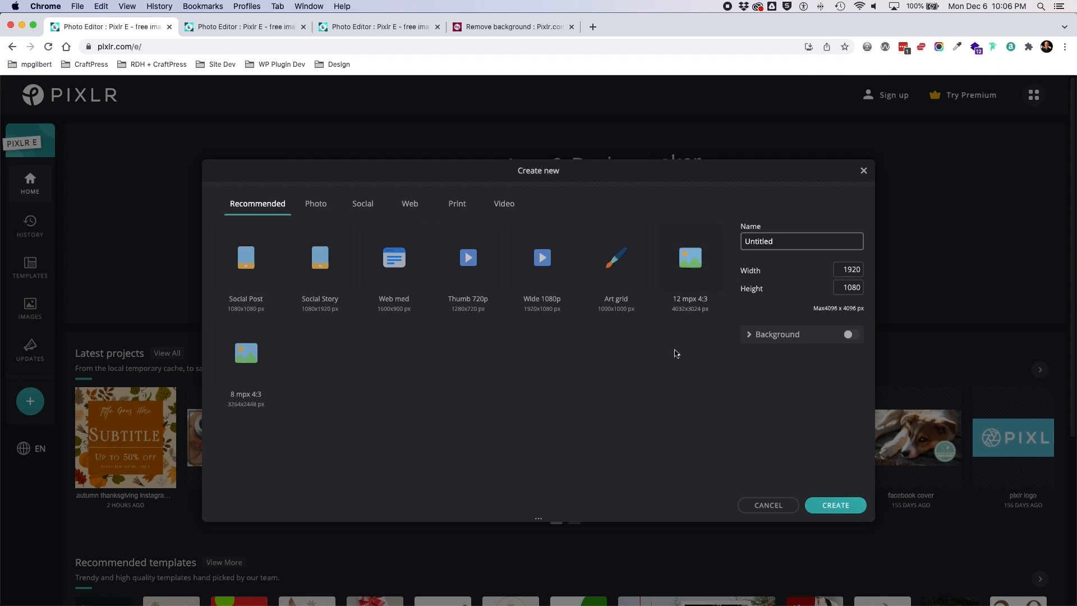
click(838, 506)
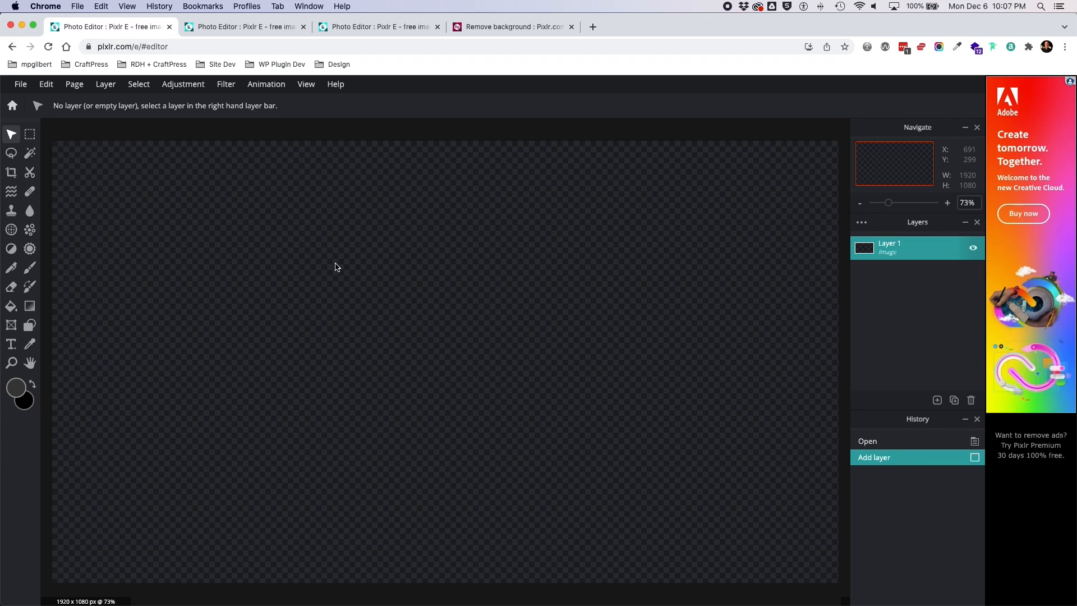
Review the finished reference thumbnail Video-Thumbnail-Lemur.jpg in Preview, then return to the blank canvas in the Pixlr editor.
drag(0, 79, 394, 74)
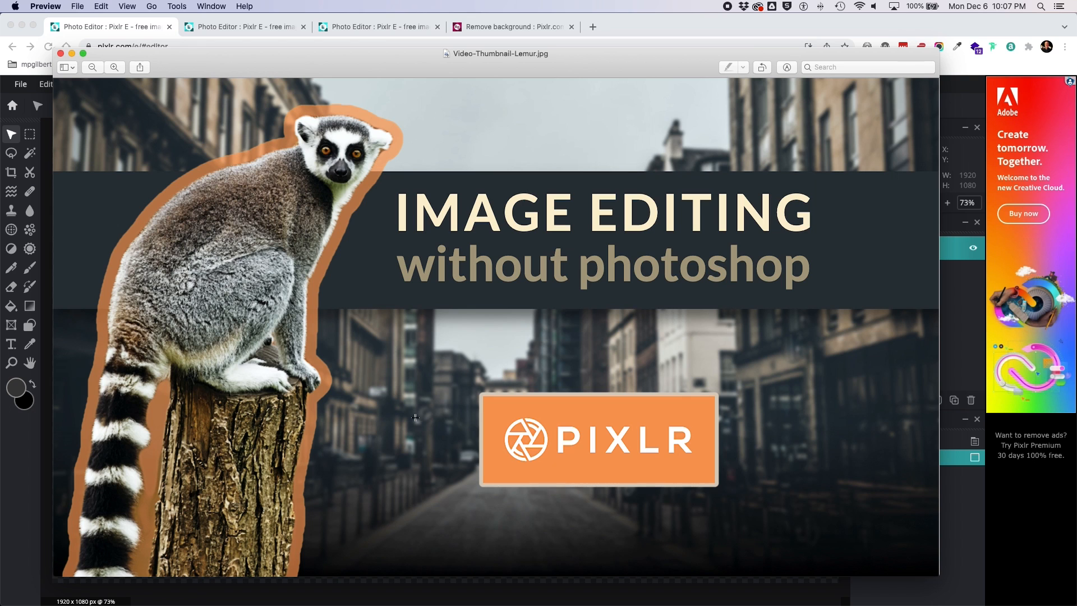
drag(634, 55, 0, 68)
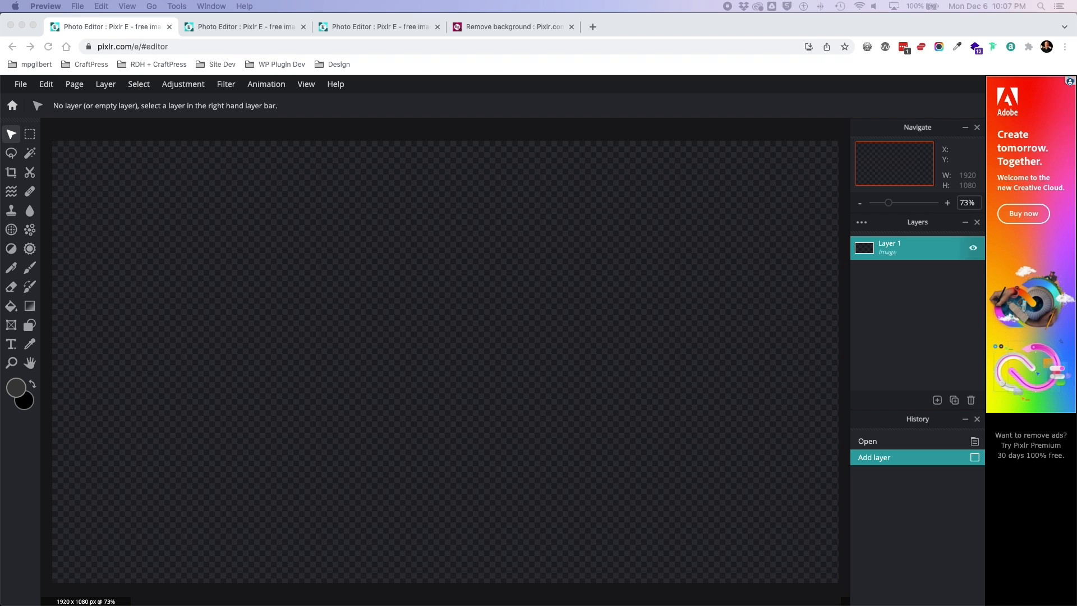
click(425, 70)
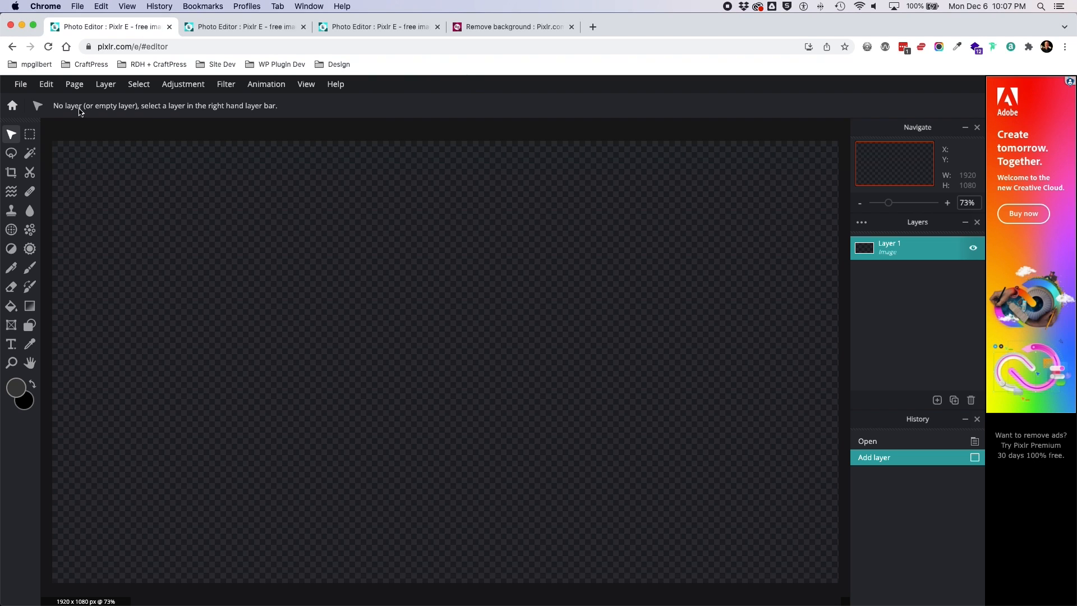
Add the image city-street.jpg as a new layer above the empty layer.
click(20, 84)
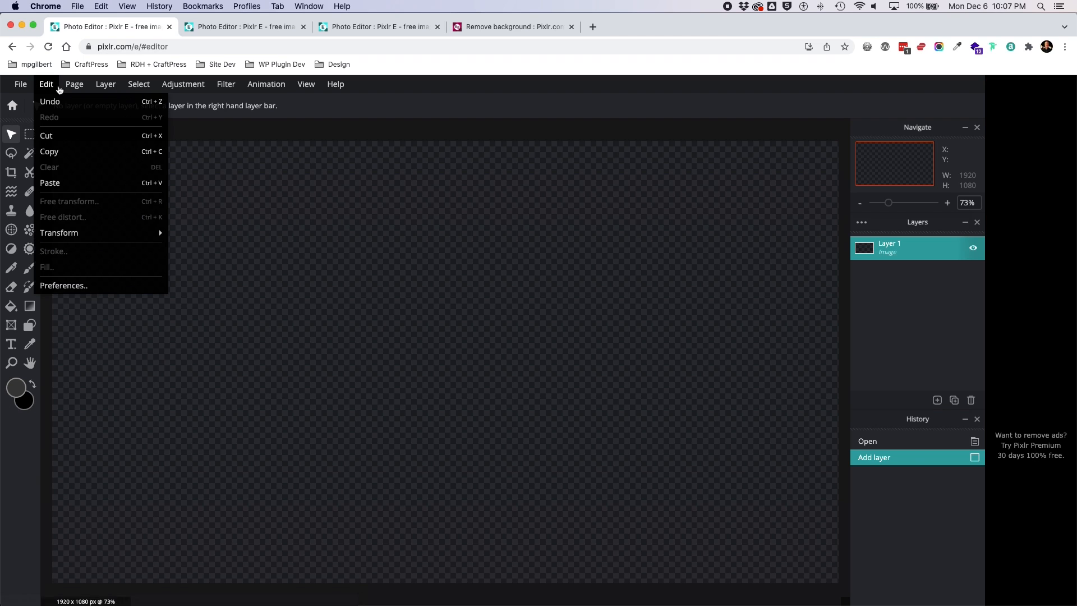
mouse_move(82, 88)
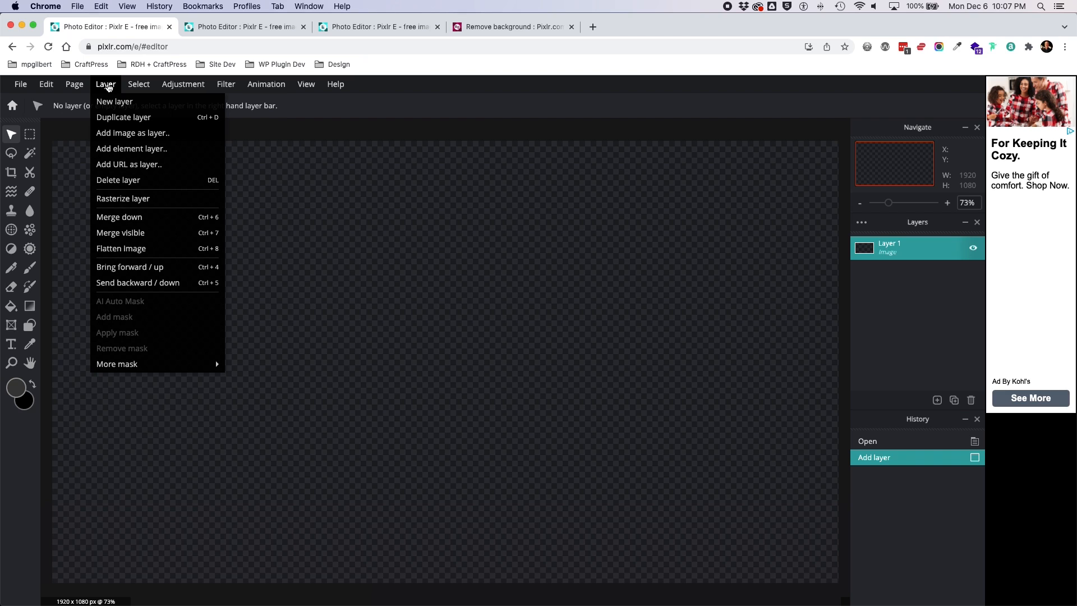
click(115, 133)
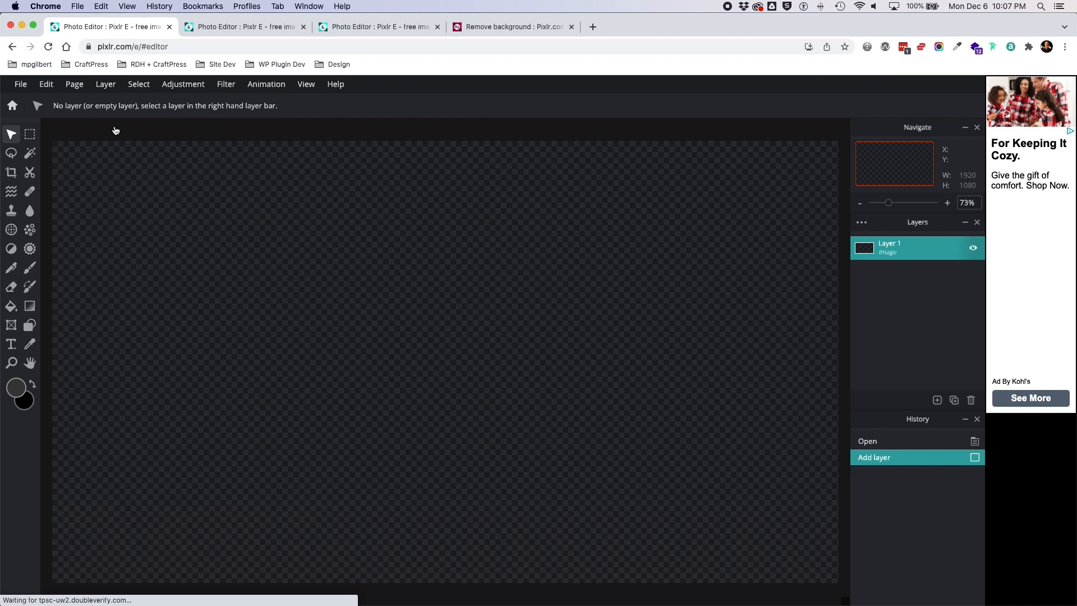
key(Down)
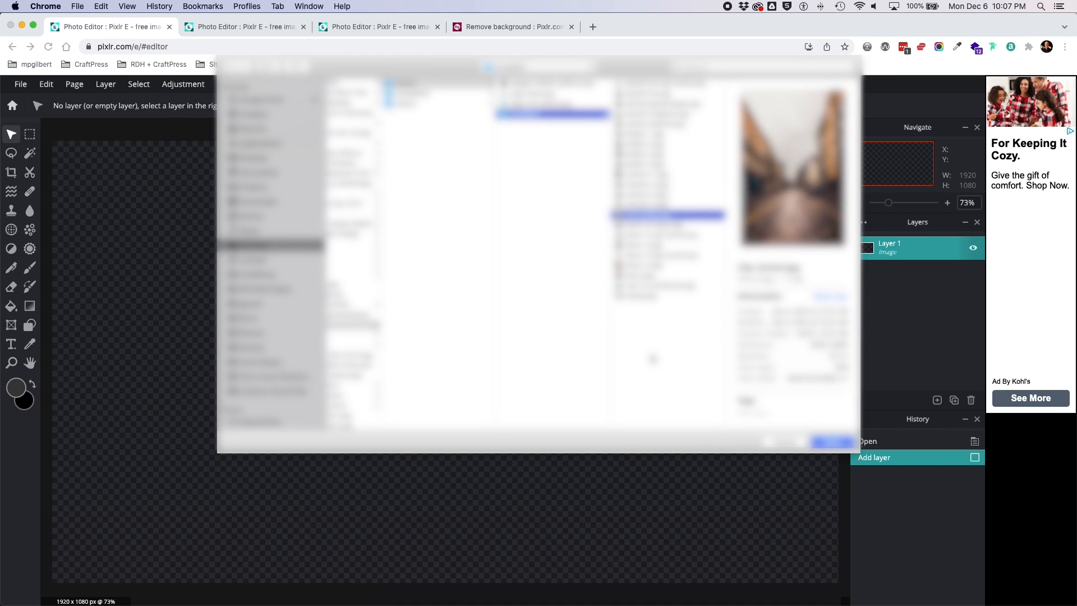
key(Down)
key(Up)
key(Return)
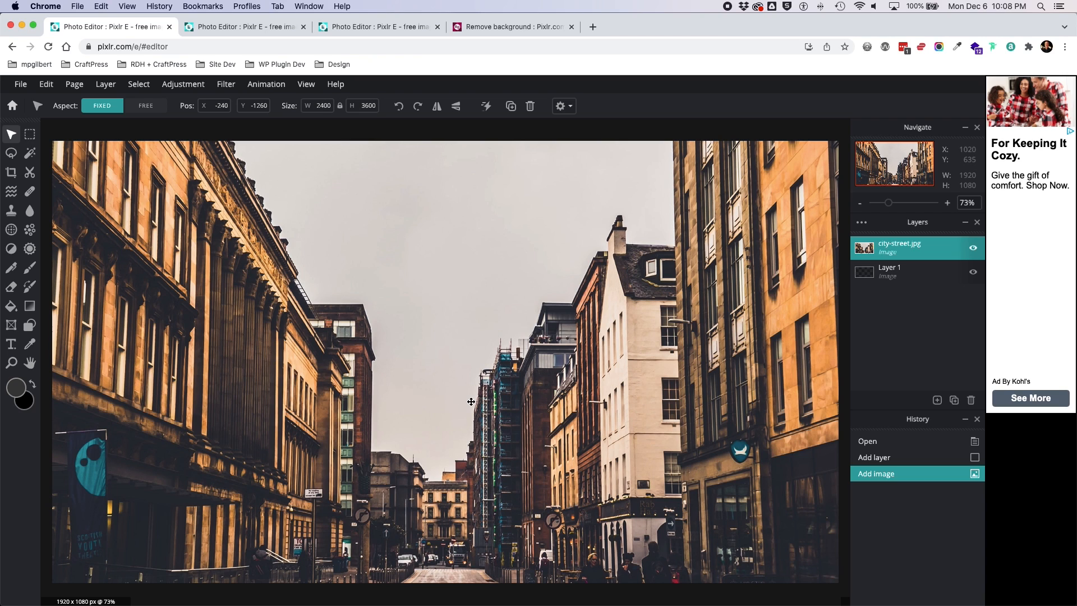
Apply a Blur filter with an amount of 26 to the city street layer.
click(227, 85)
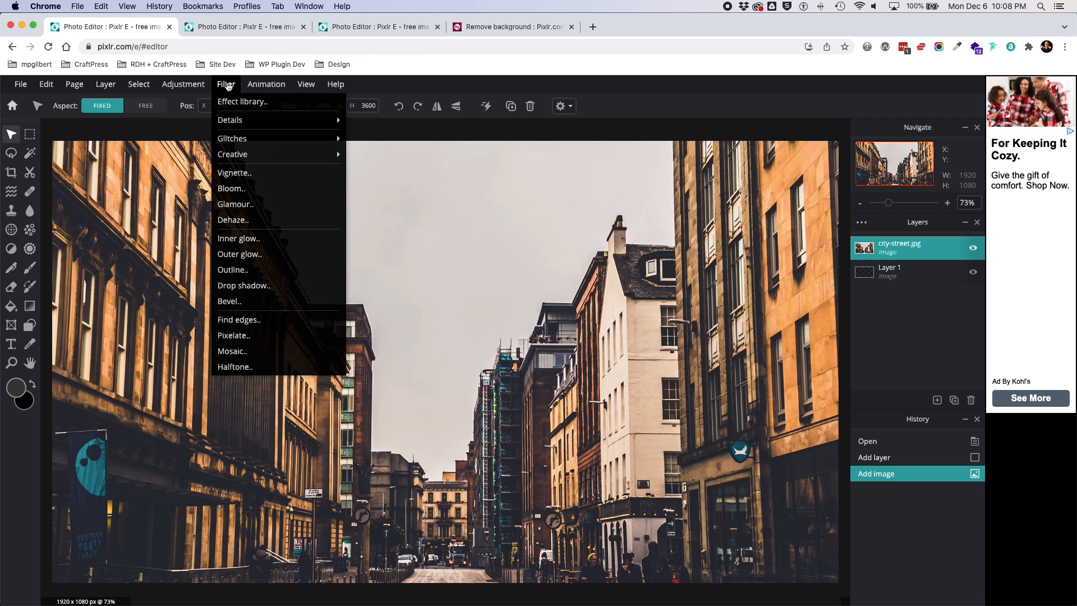
mouse_move(315, 121)
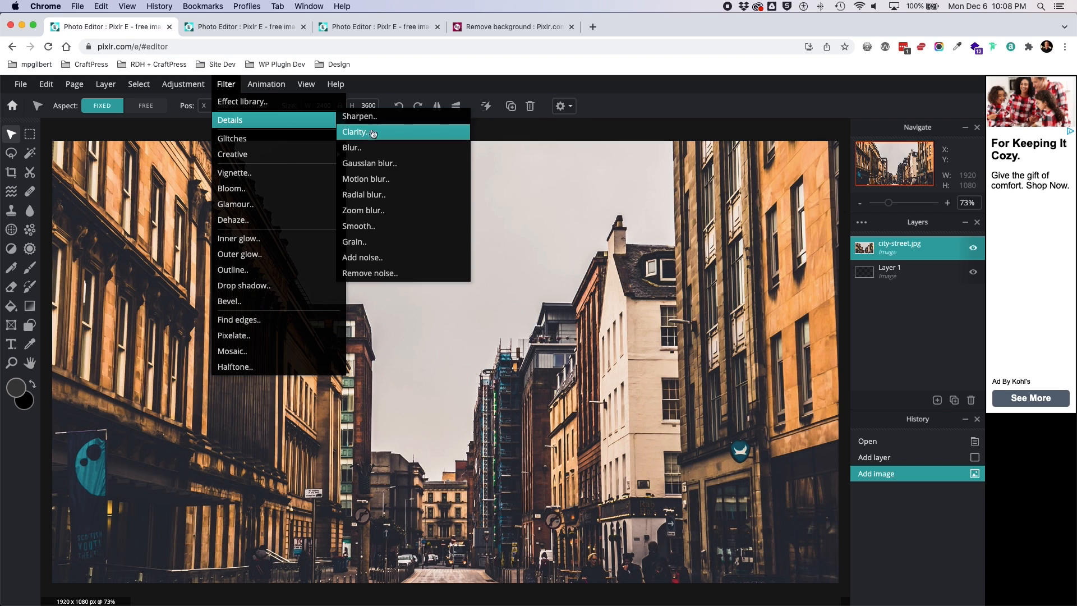
click(352, 148)
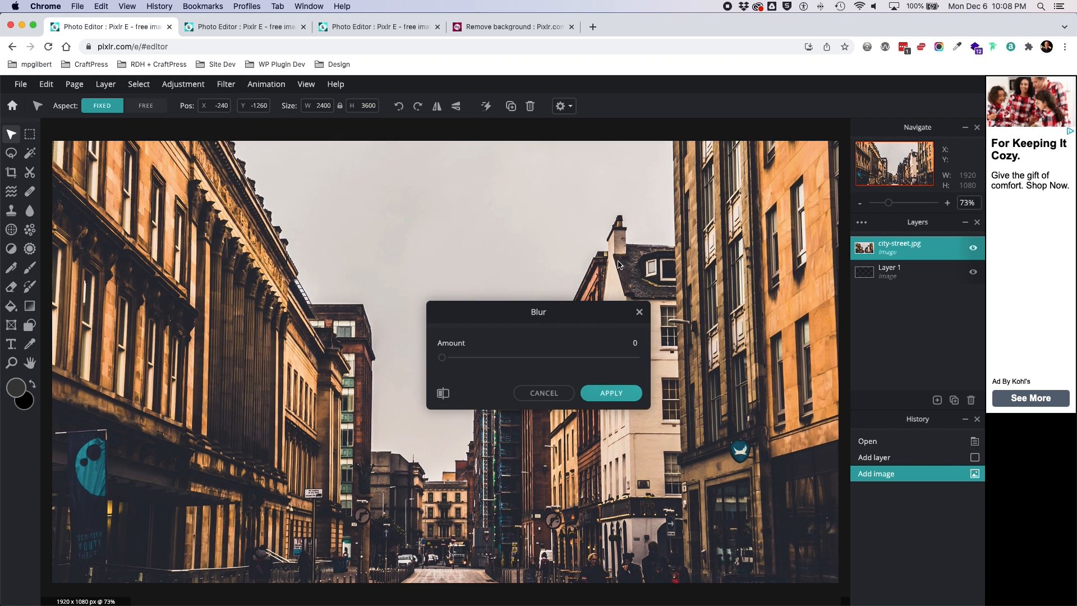
drag(584, 314, 476, 175)
drag(339, 224, 388, 224)
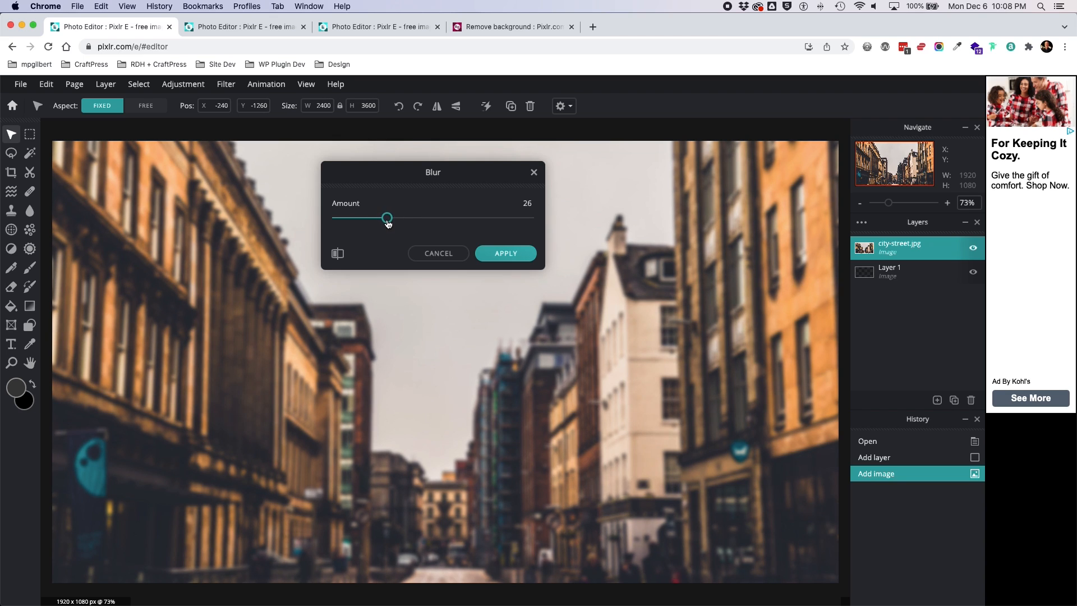
click(507, 256)
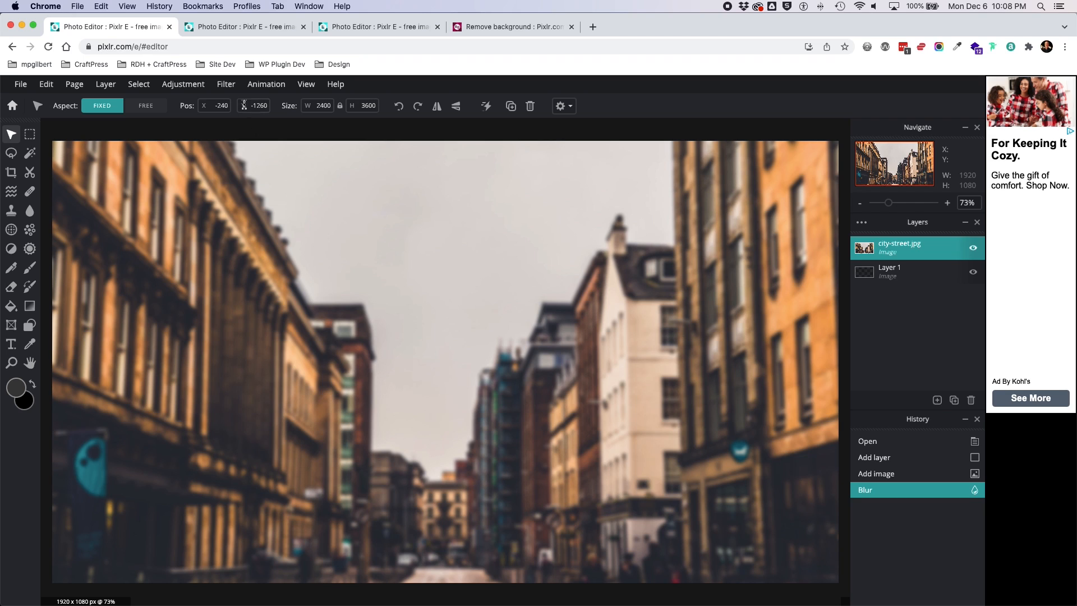
Desaturate the city street layer with a Hue & saturation adjustment, setting saturation to -63.
click(227, 84)
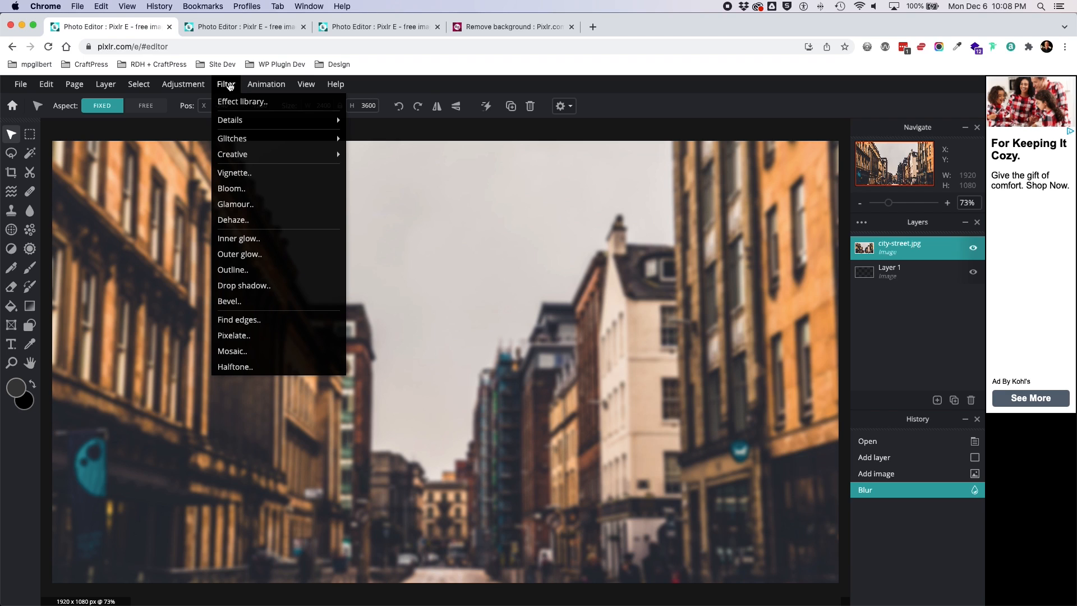
mouse_move(175, 85)
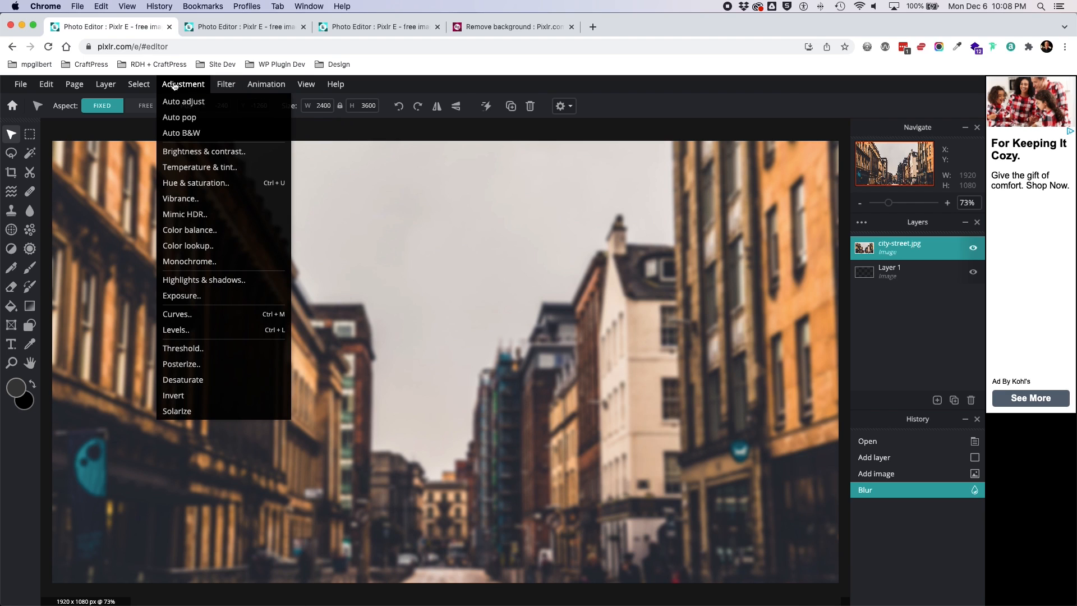
click(205, 186)
mouse_move(417, 175)
mouse_down()
mouse_move(483, 178)
mouse_move(428, 171)
mouse_up()
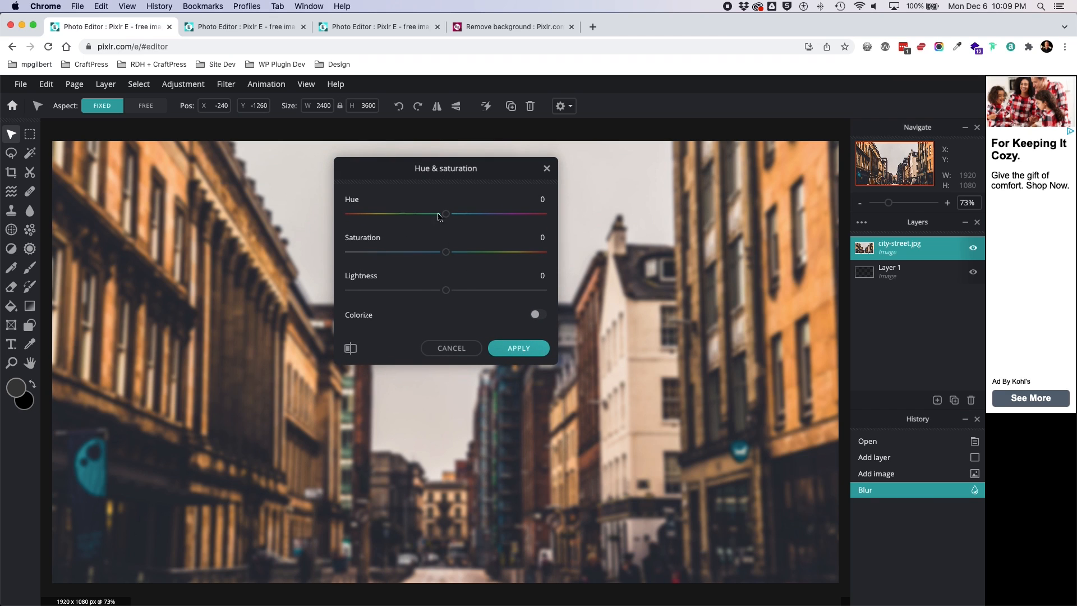
click(446, 252)
drag(446, 254, 325, 253)
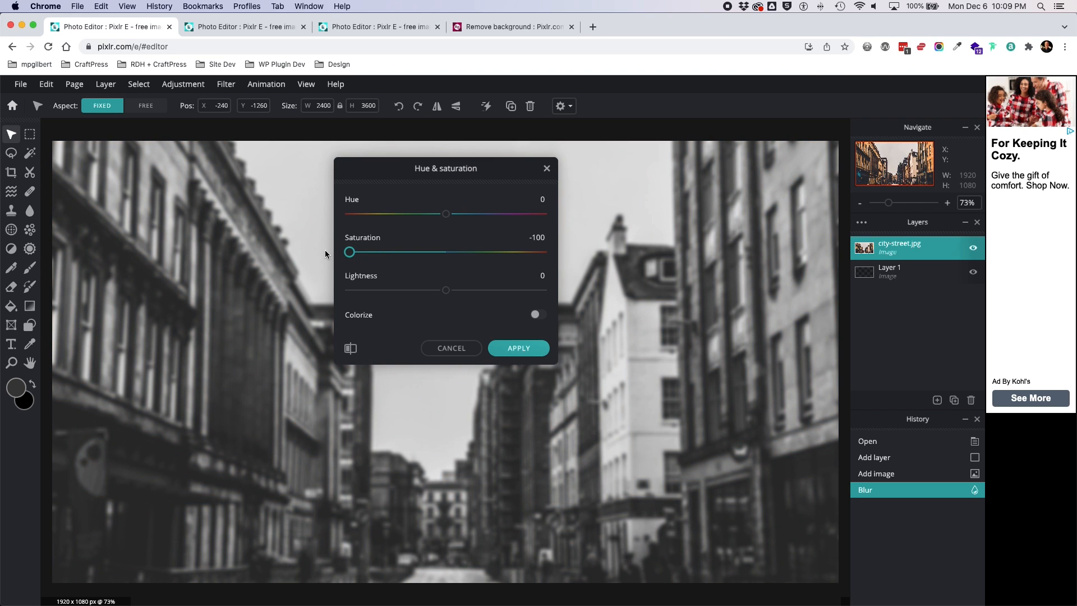
drag(325, 251, 386, 255)
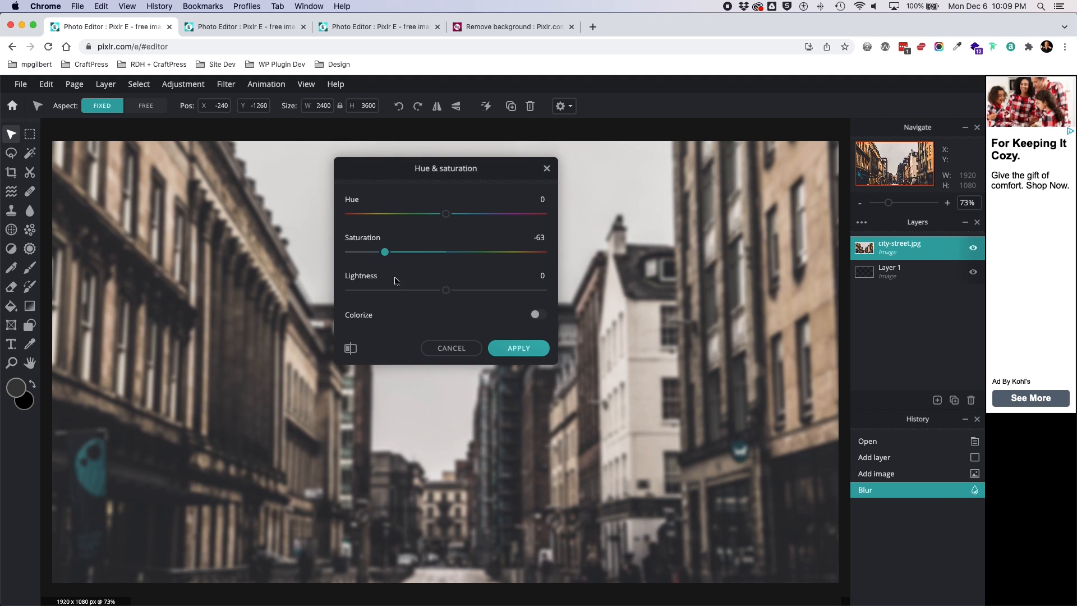
click(528, 350)
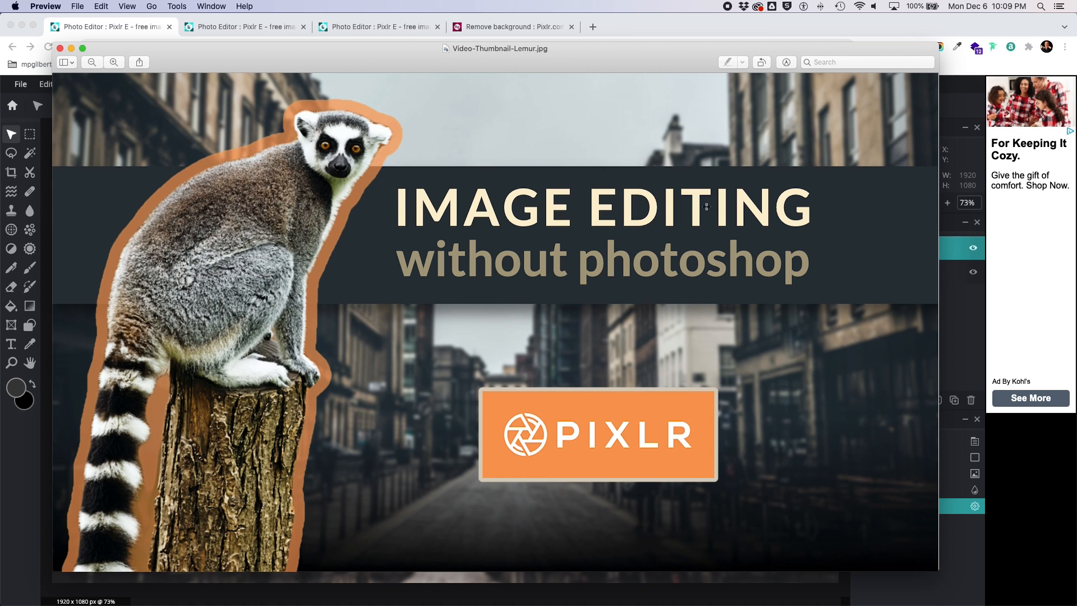
Compare the background with the reference thumbnail in Preview and return to the editor.
key(cmd+w)
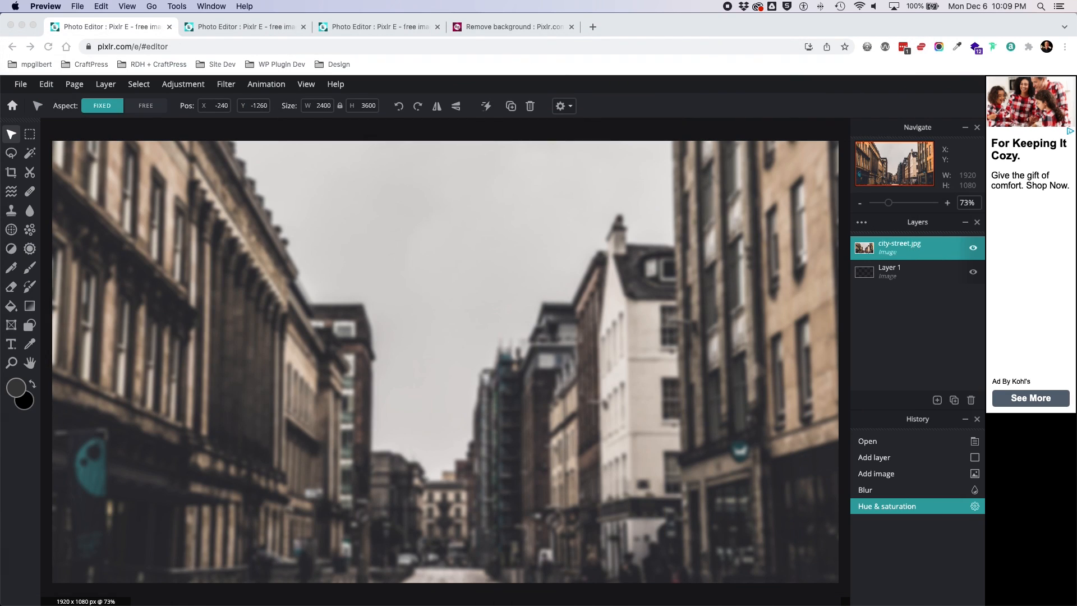
click(483, 62)
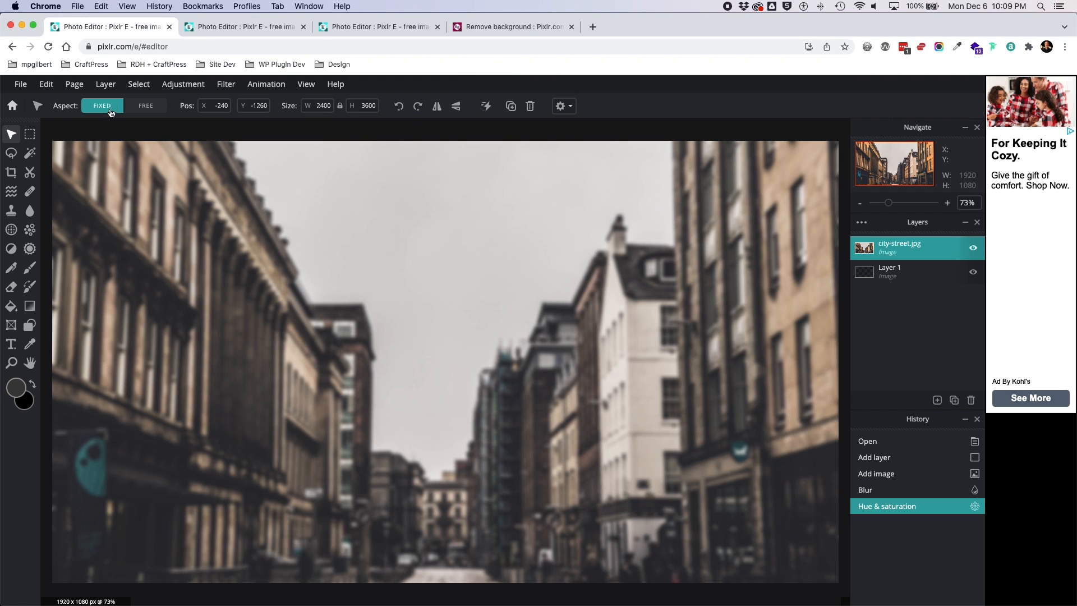
click(107, 85)
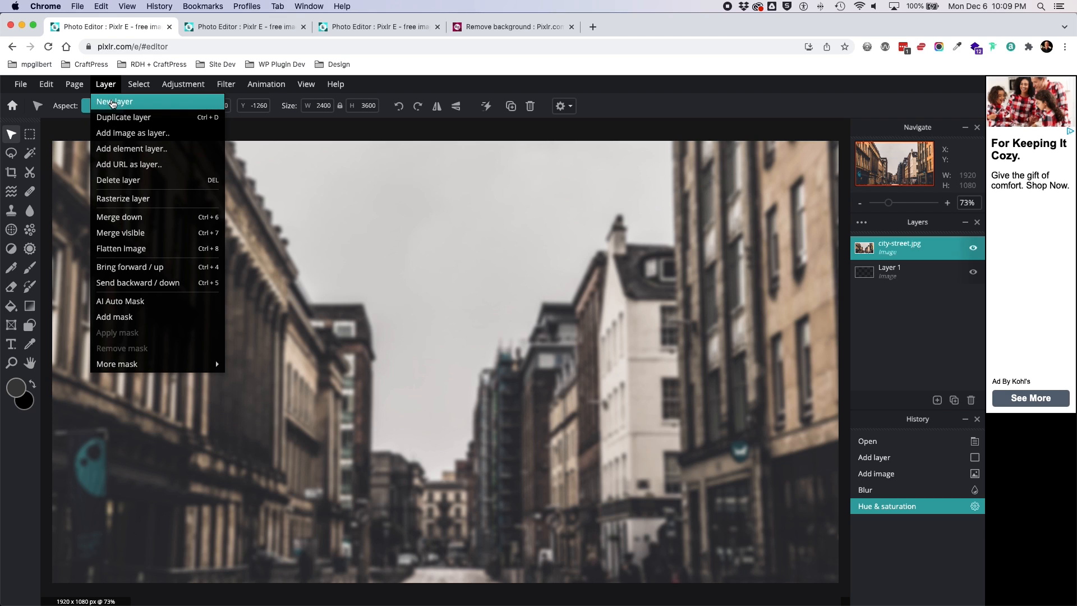
click(112, 103)
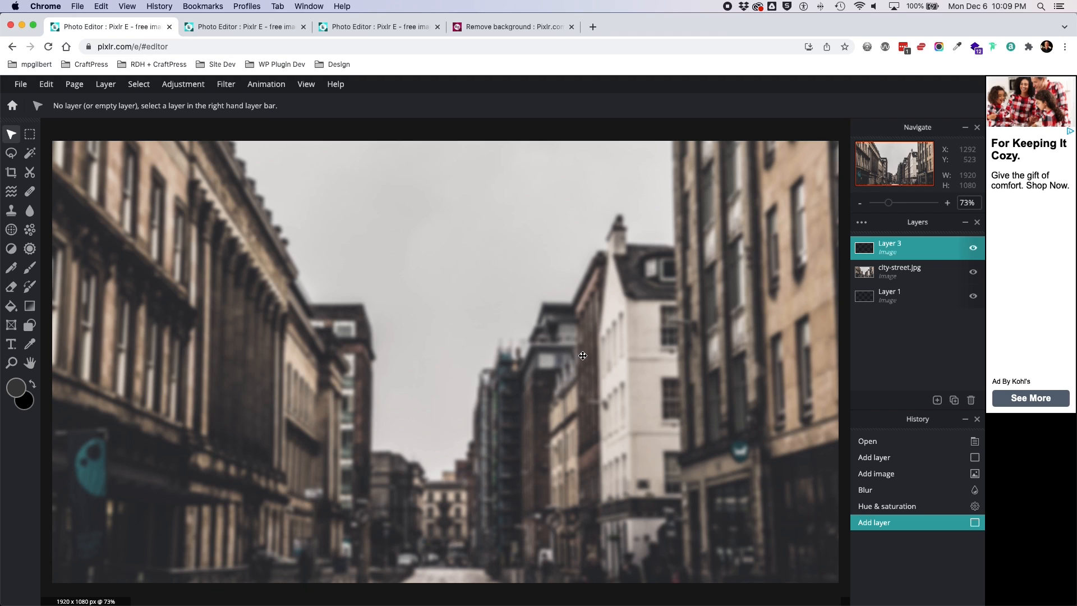
click(44, 84)
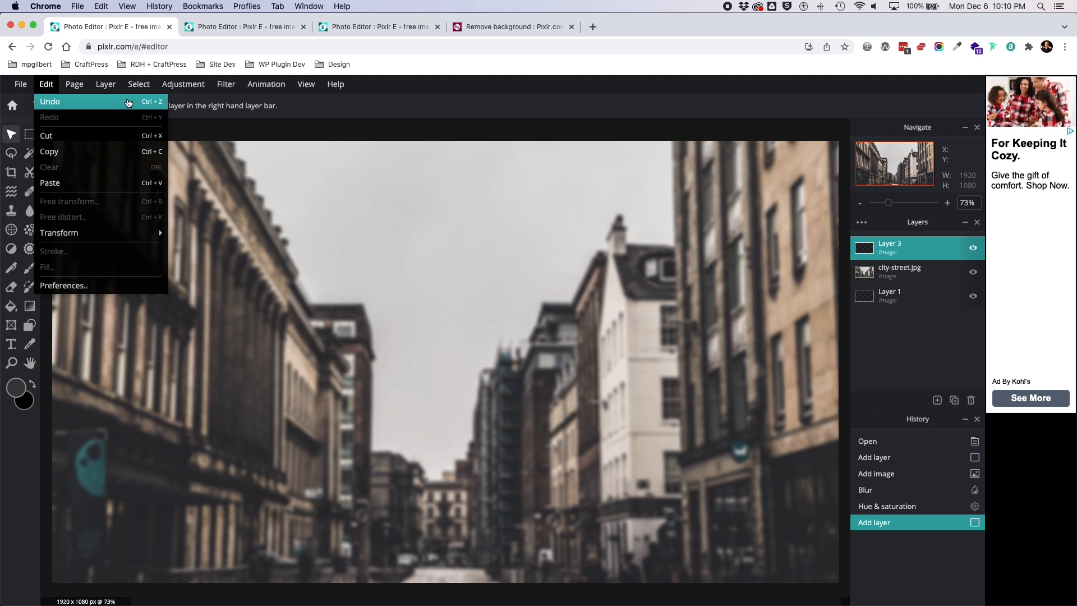
click(128, 102)
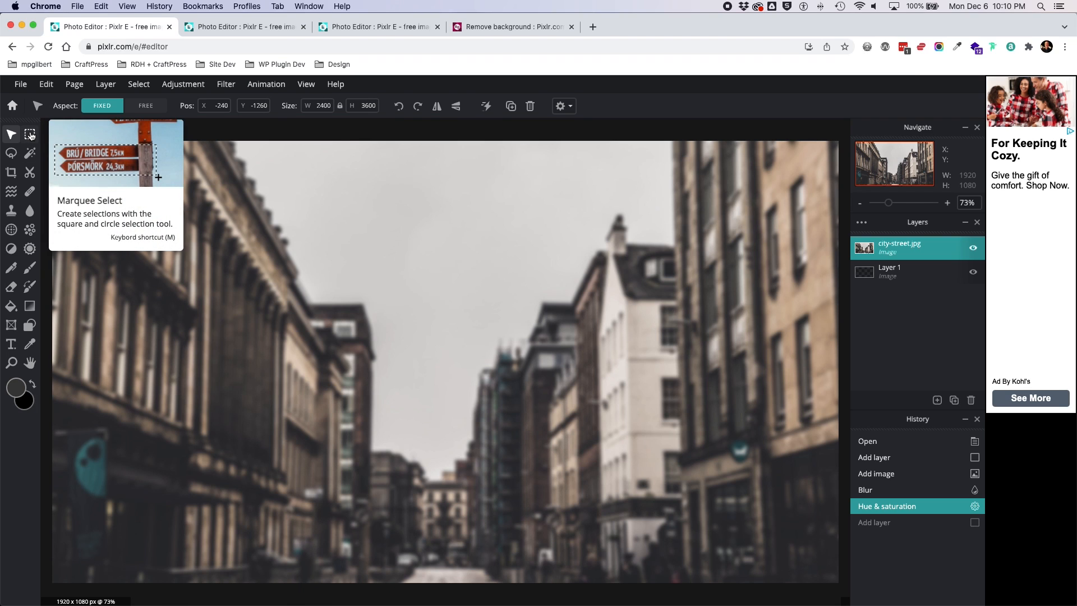
Draw a dark #2D2D2D filled rectangle of about 1952 x 280 px across the full width of the canvas's upper half.
click(28, 325)
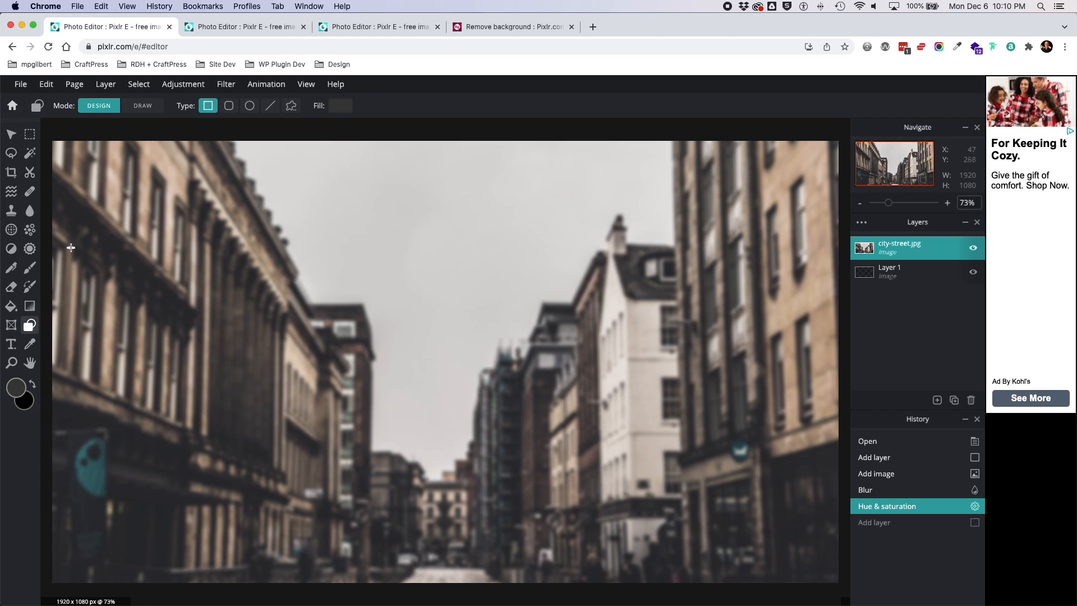
click(340, 109)
drag(253, 232, 228, 230)
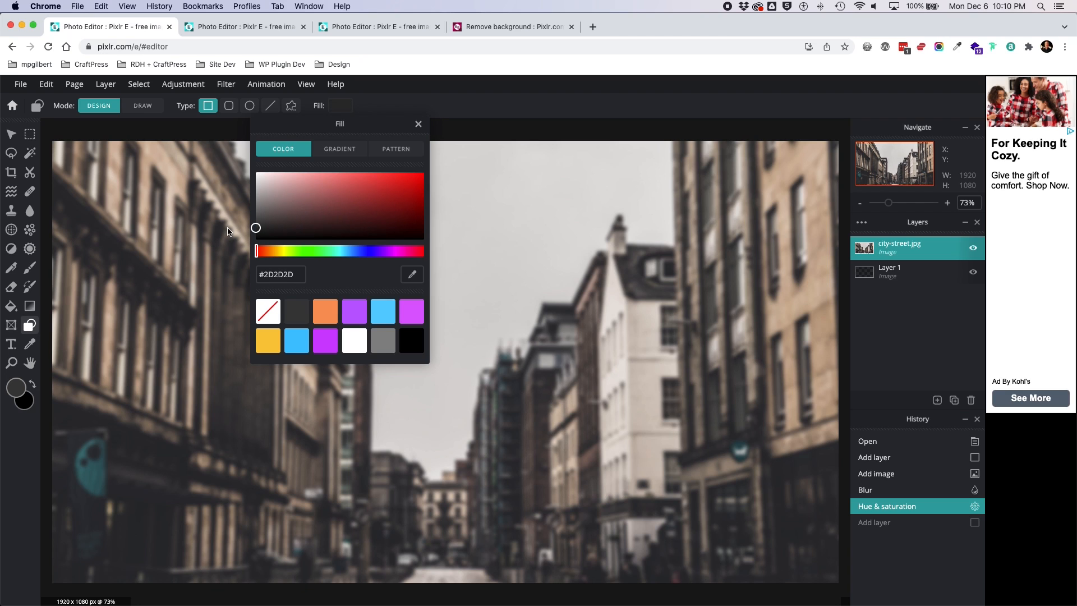
click(228, 231)
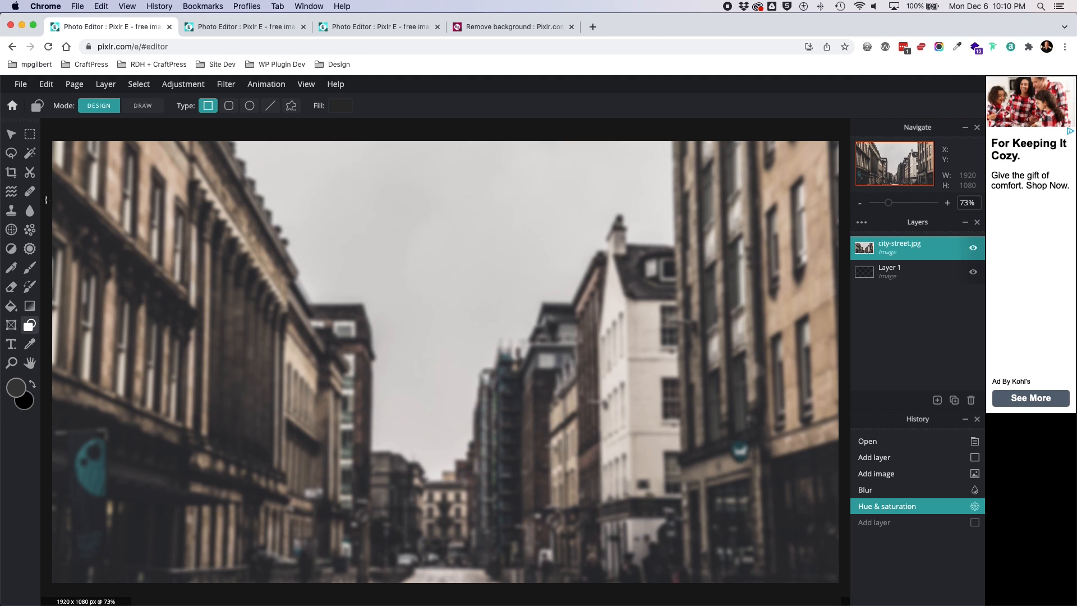
drag(44, 200, 843, 316)
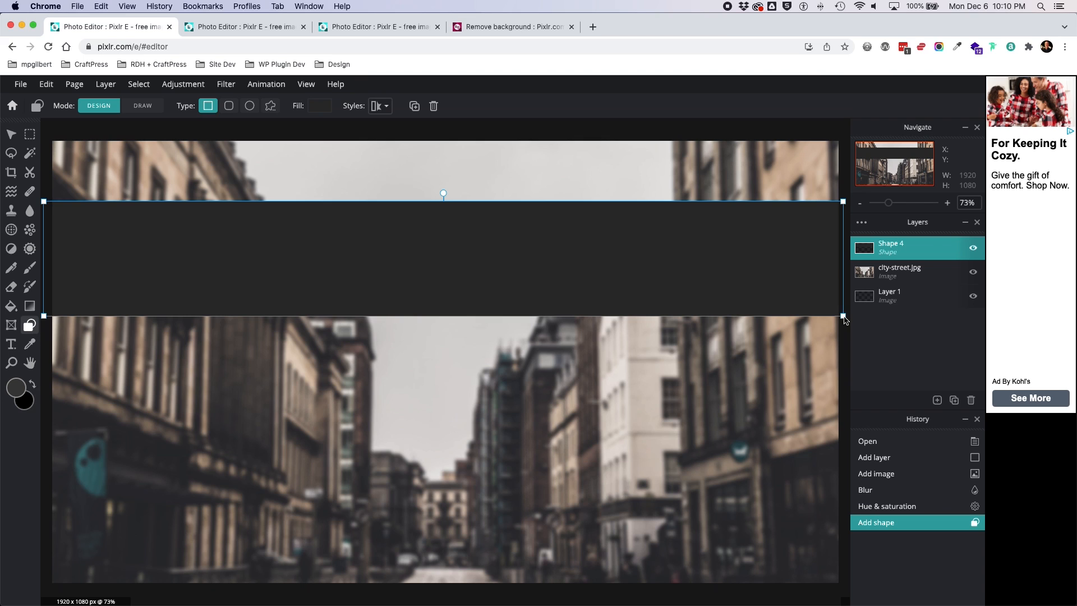
Move the dark rectangle down to about X -16, Y 198 and deselect it.
click(12, 135)
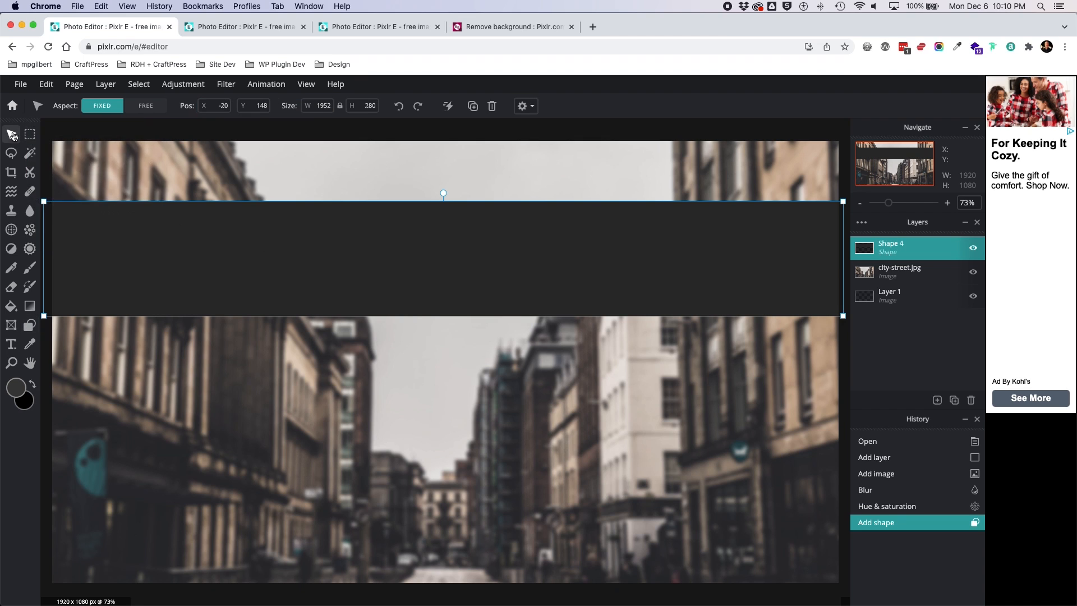
click(159, 131)
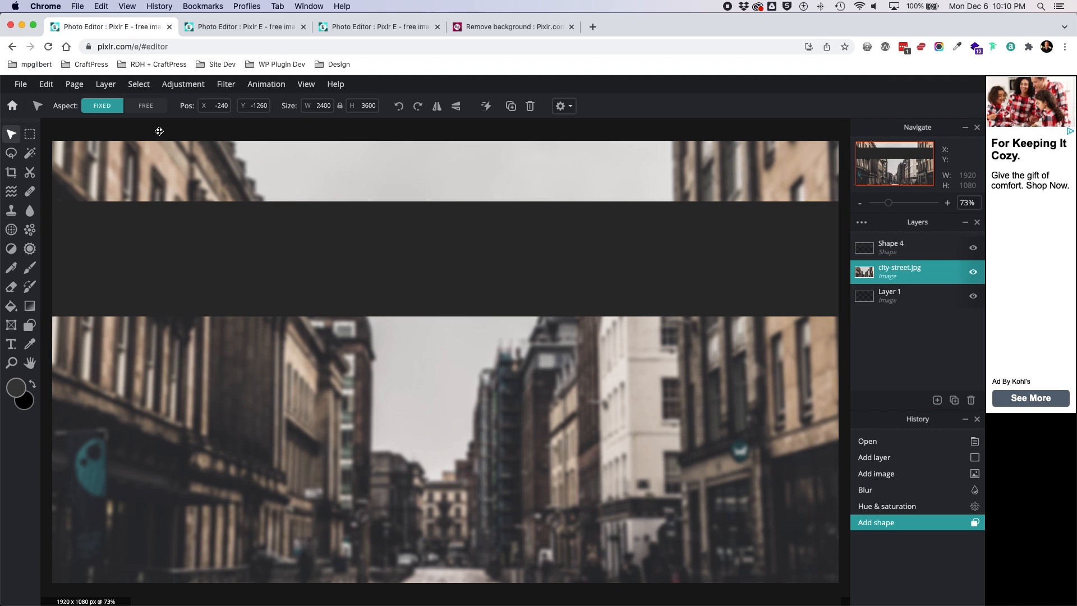
drag(555, 254, 558, 280)
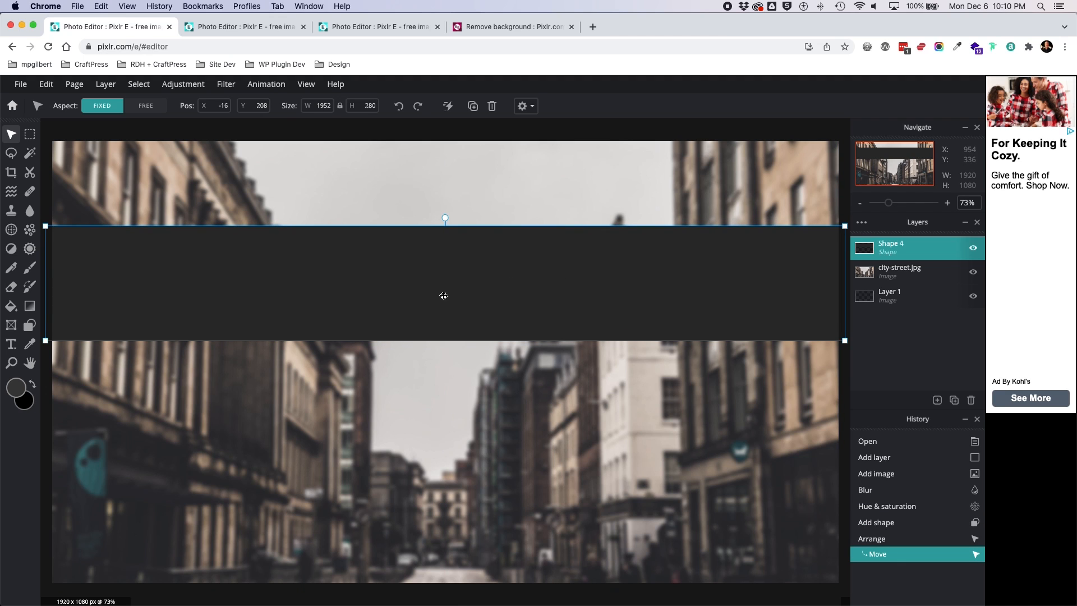
mouse_move(463, 279)
mouse_down()
mouse_move(482, 270)
mouse_move(447, 271)
mouse_up()
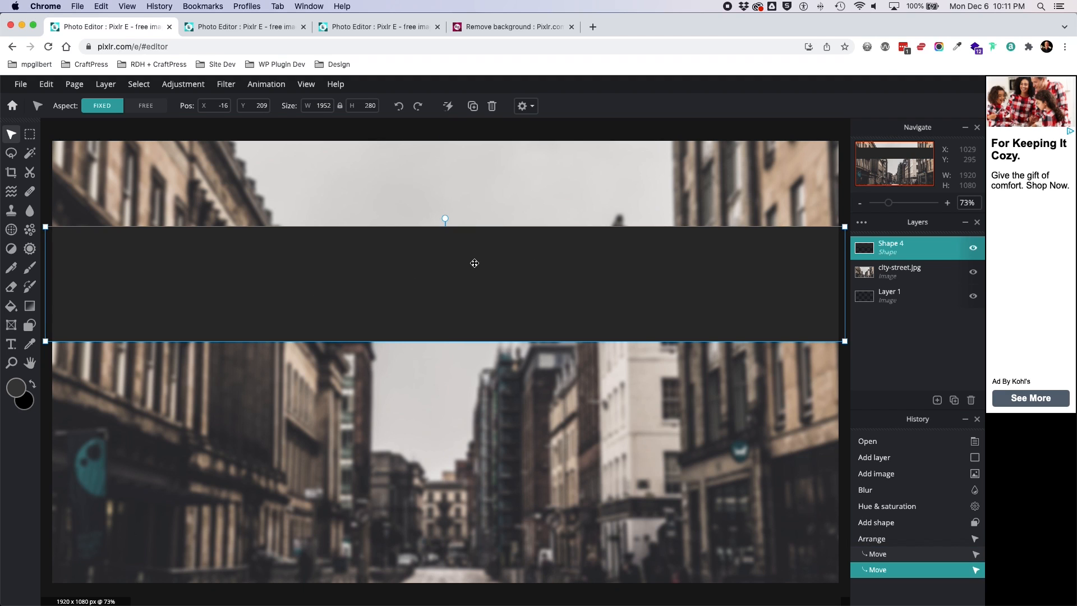
drag(475, 259, 474, 255)
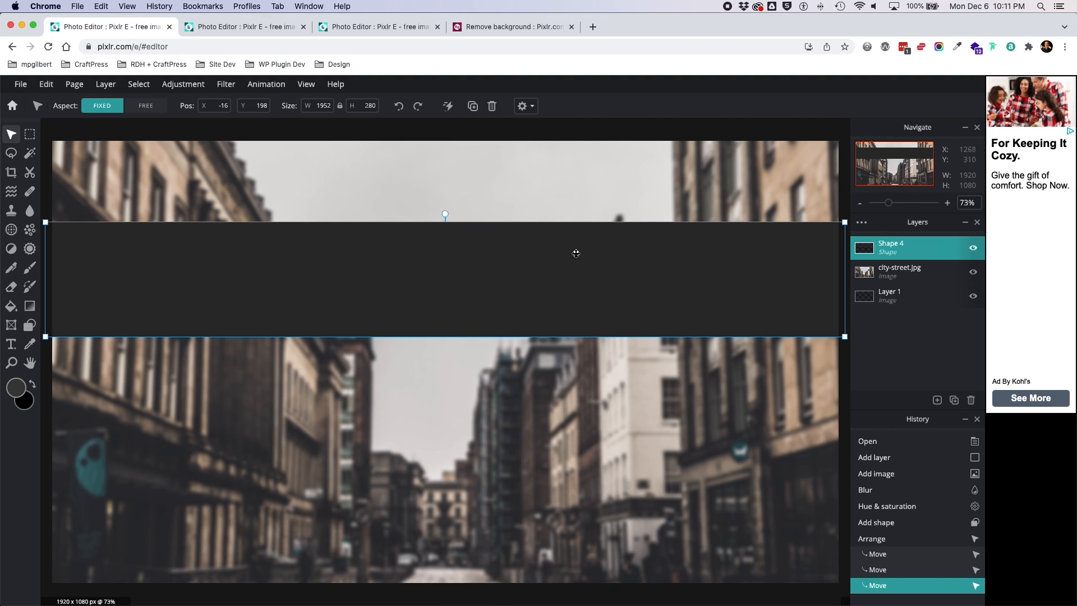
click(577, 129)
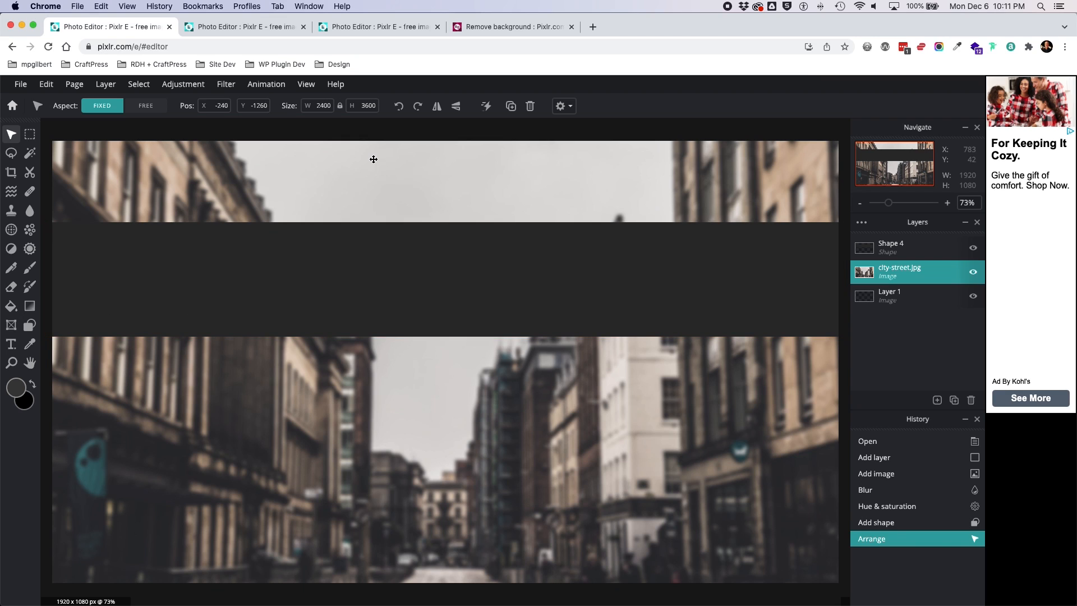
Add a new text layer reading "Image Editing" to the canvas.
click(12, 344)
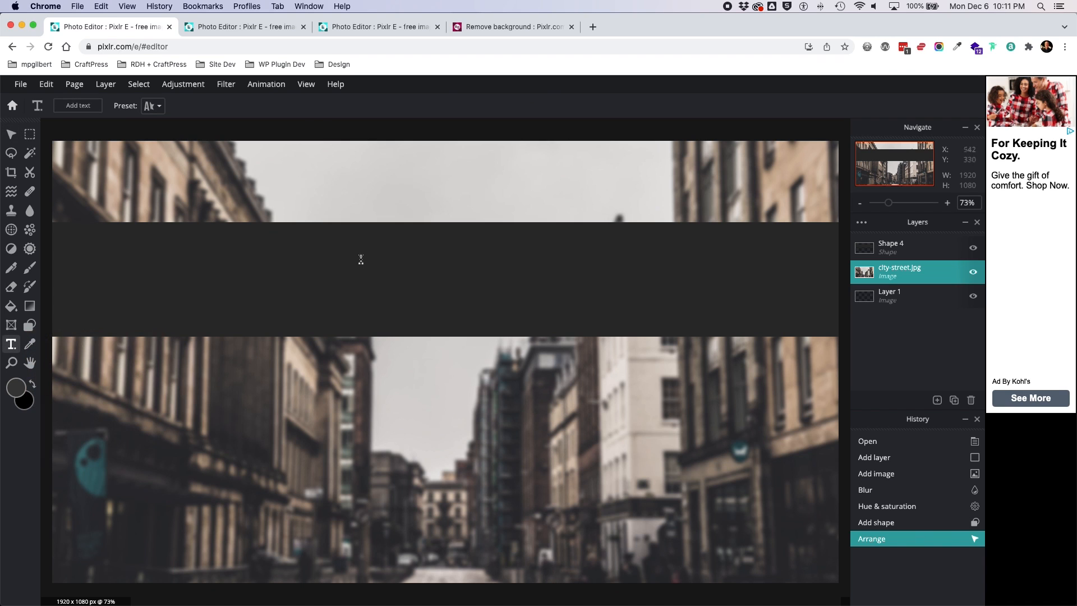
click(531, 254)
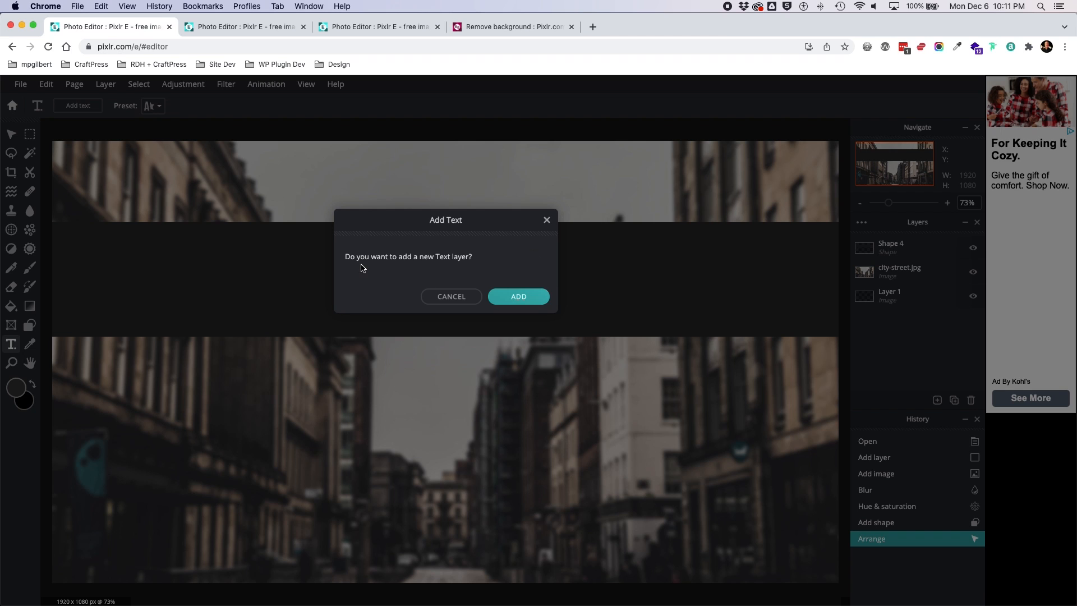
click(515, 298)
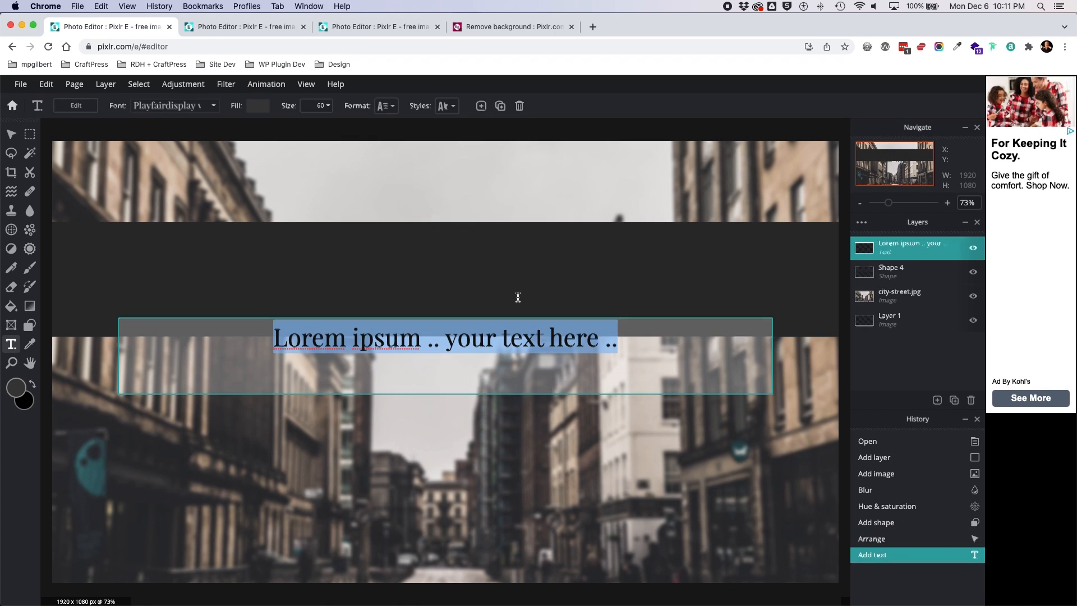
text(Image Editing)
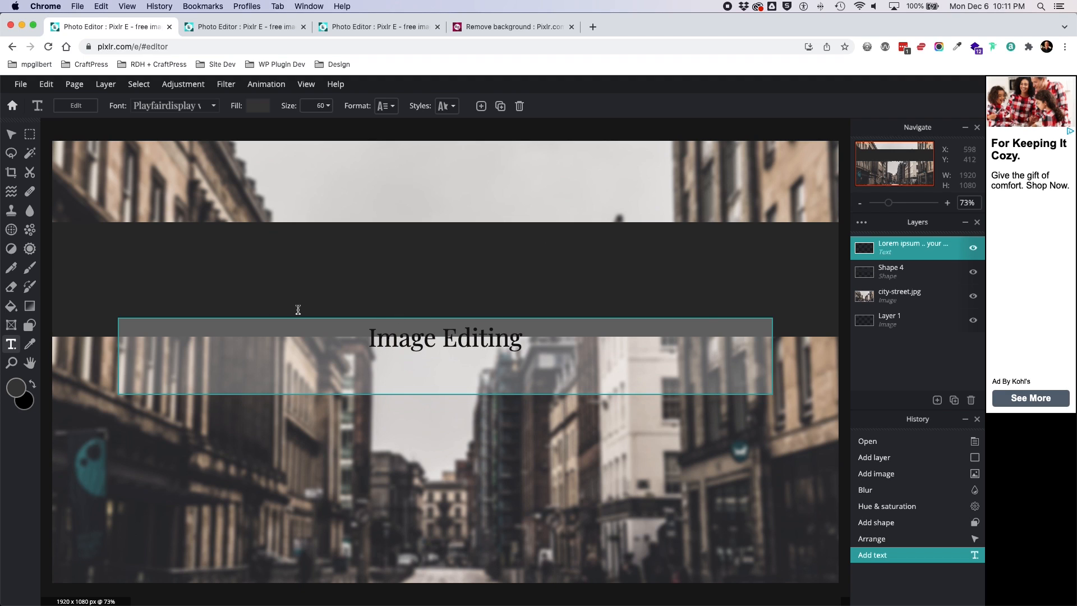
Format the "Image Editing" title as uppercase and bold, using the Lato bold font.
drag(369, 338, 525, 340)
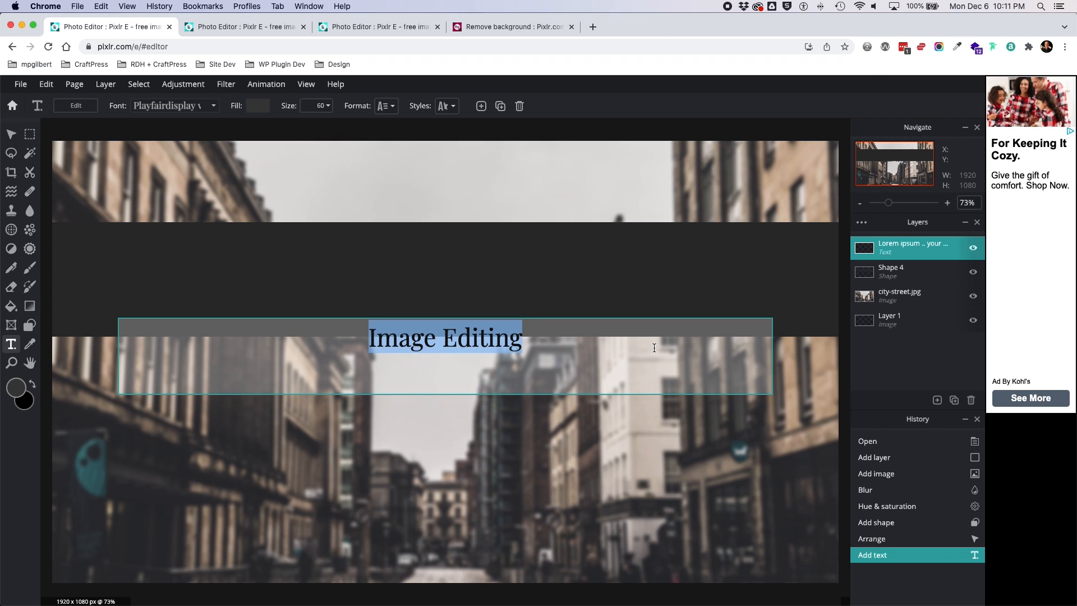
click(395, 108)
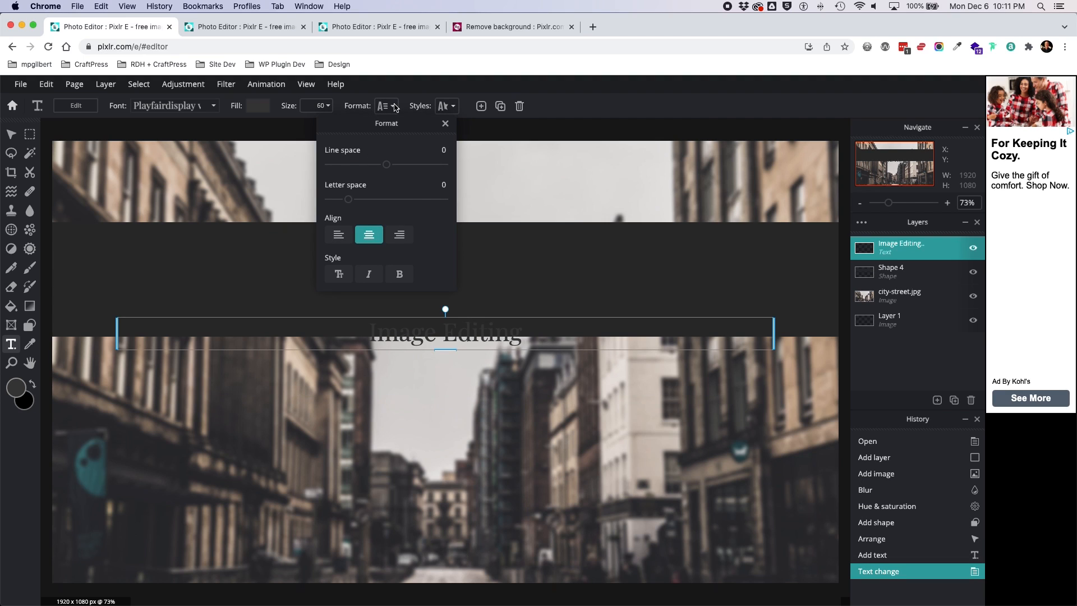
click(337, 274)
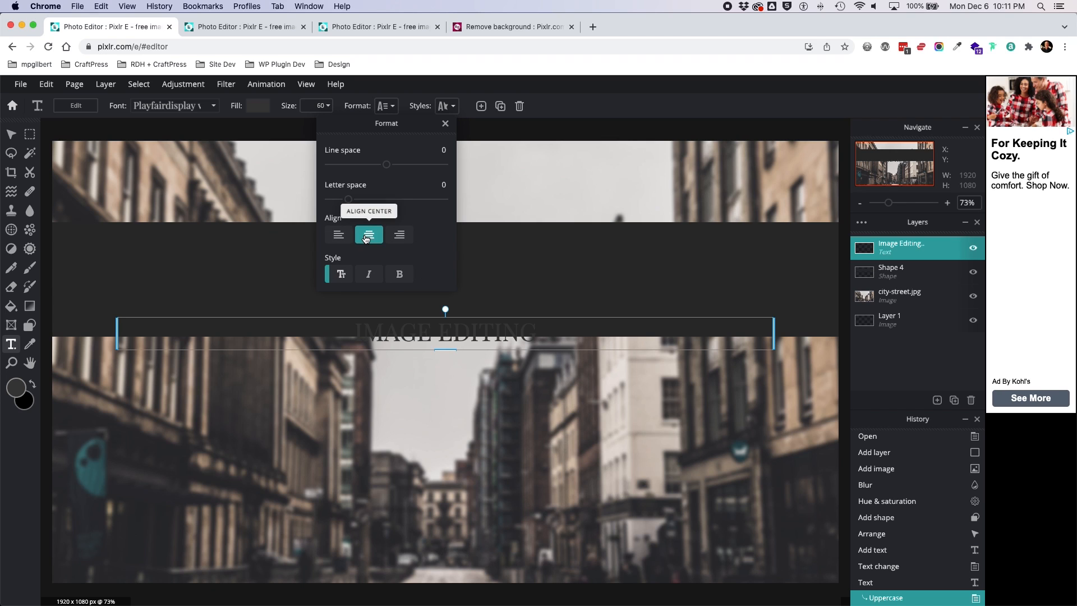
click(401, 275)
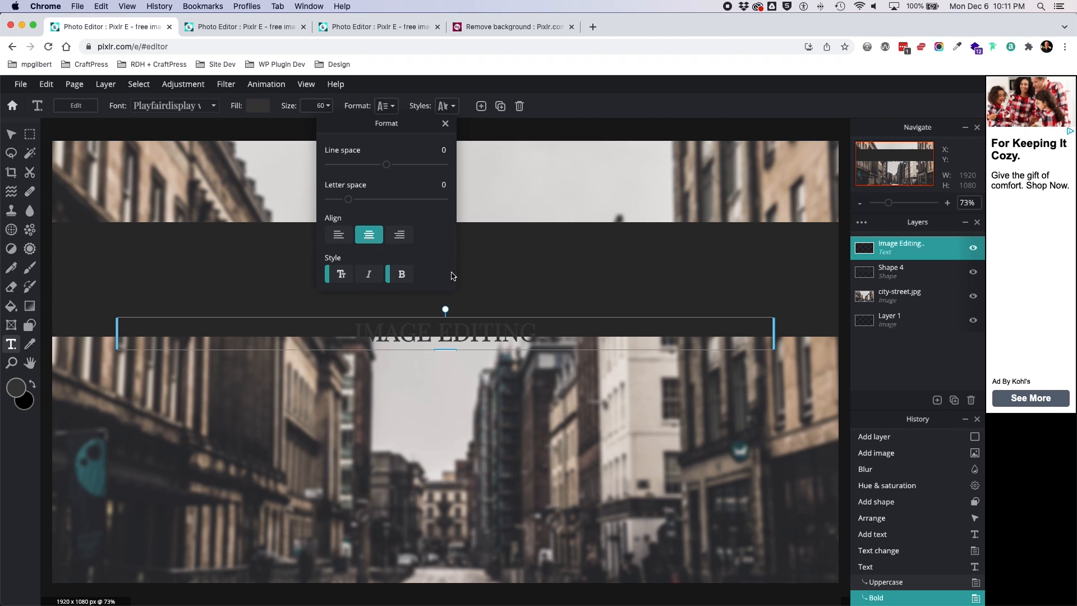
click(393, 111)
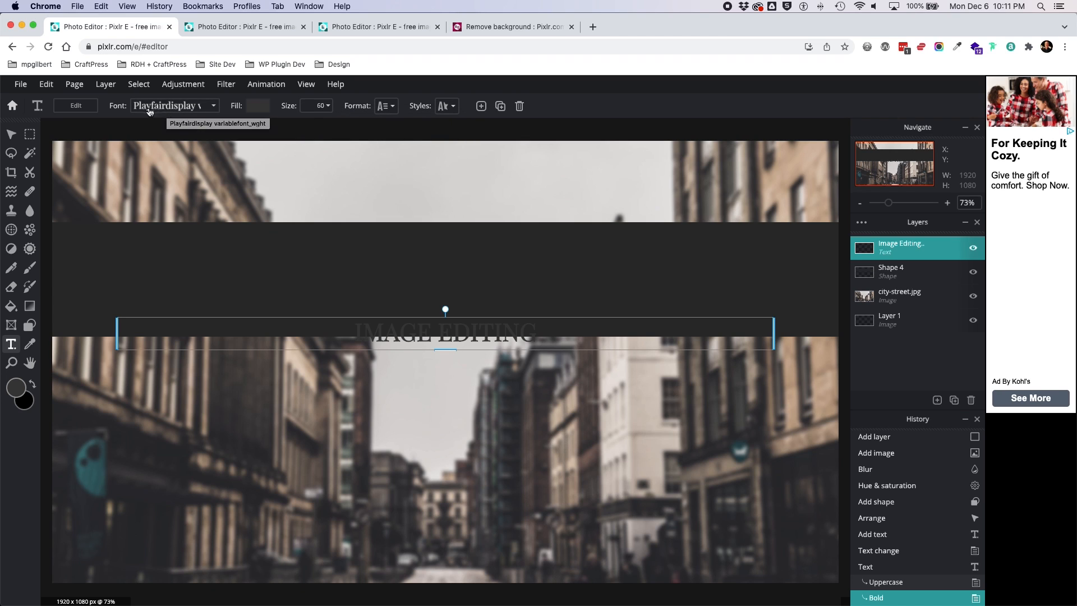
click(215, 107)
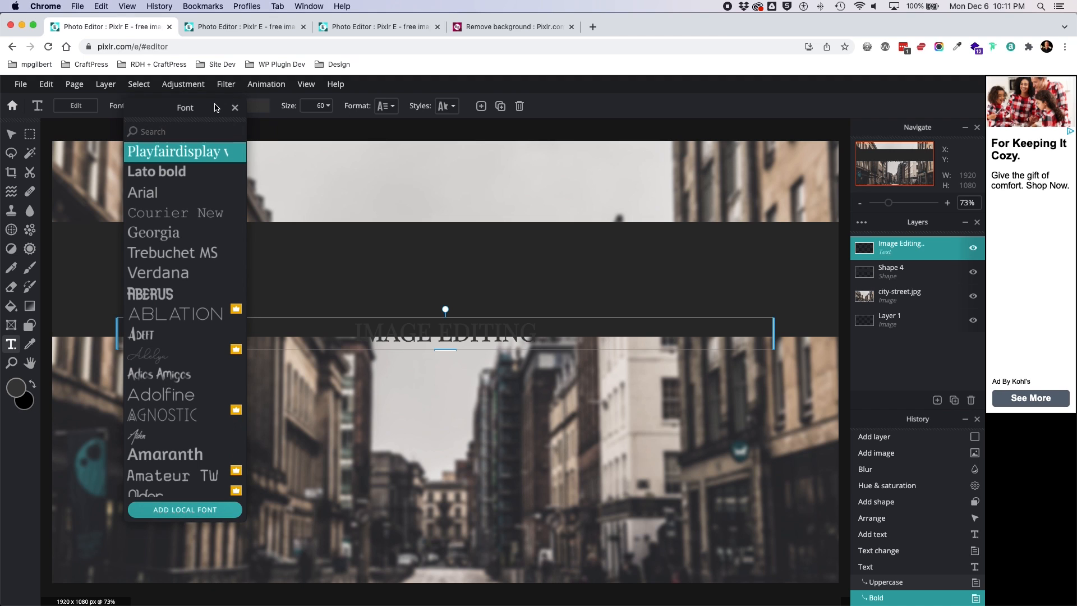
click(157, 173)
Move the title up onto the dark band and narrow its text box to about 794 px wide.
drag(447, 335, 466, 252)
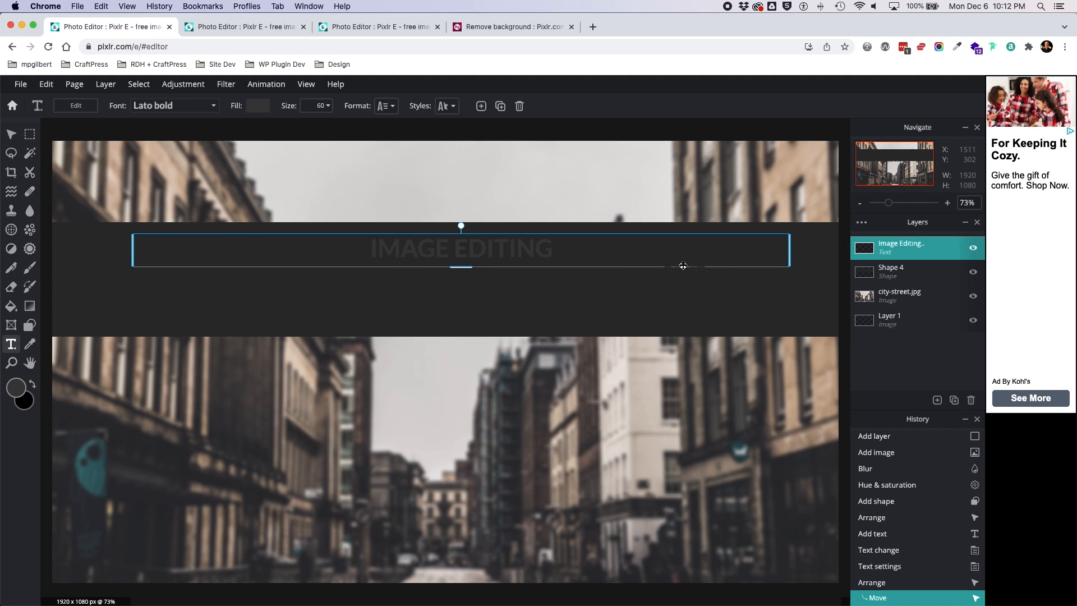
drag(134, 251, 463, 252)
drag(642, 252, 561, 255)
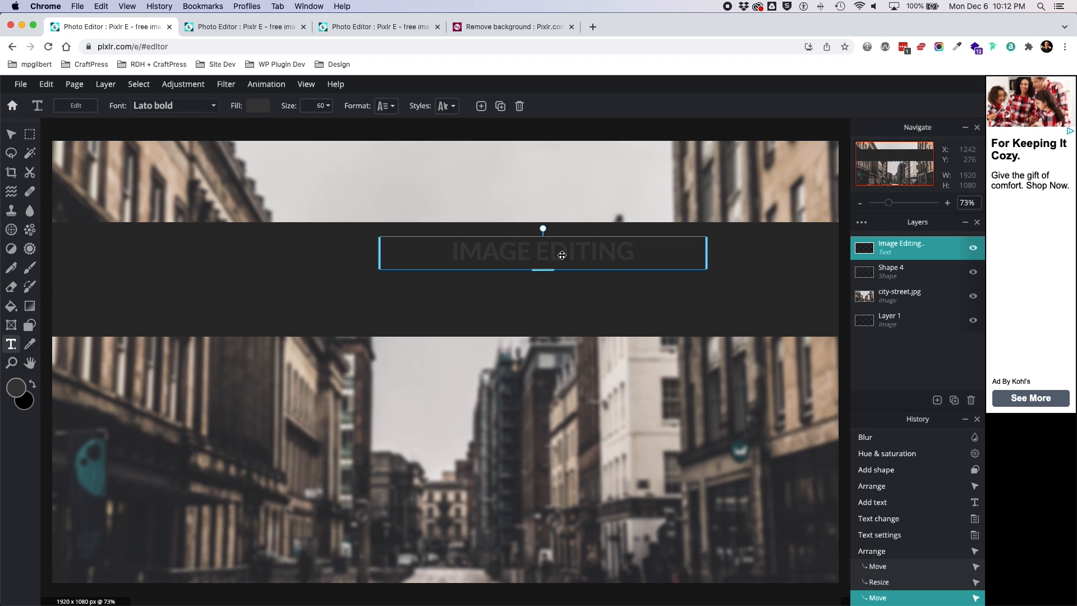
Fill the title text with the light beige #E2DAD1 sampled from the building in the background's upper right.
click(255, 108)
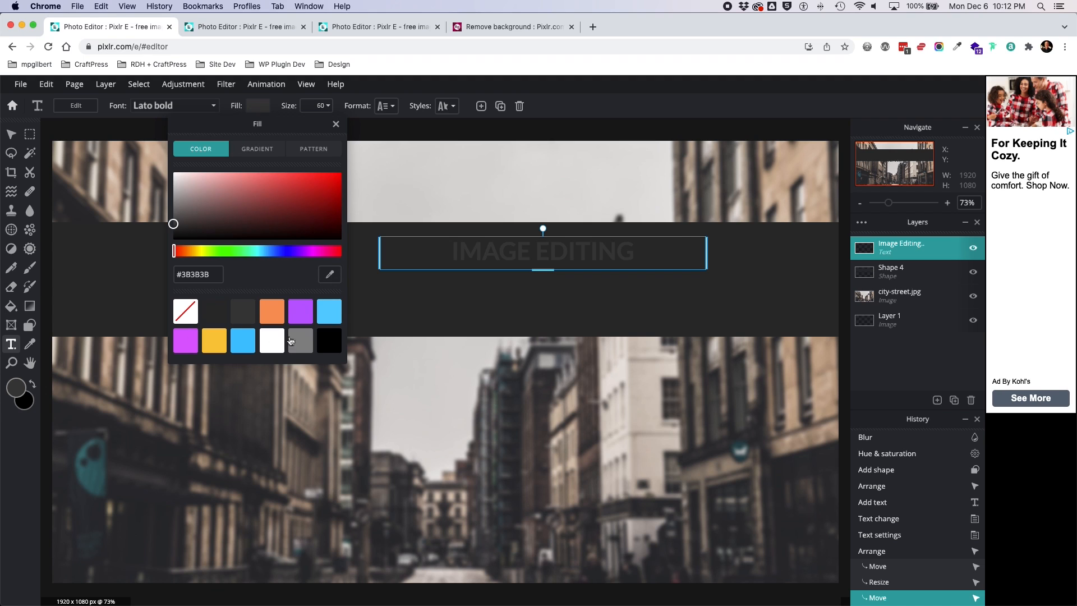
mouse_move(180, 252)
mouse_down()
mouse_move(269, 253)
mouse_move(199, 252)
mouse_up()
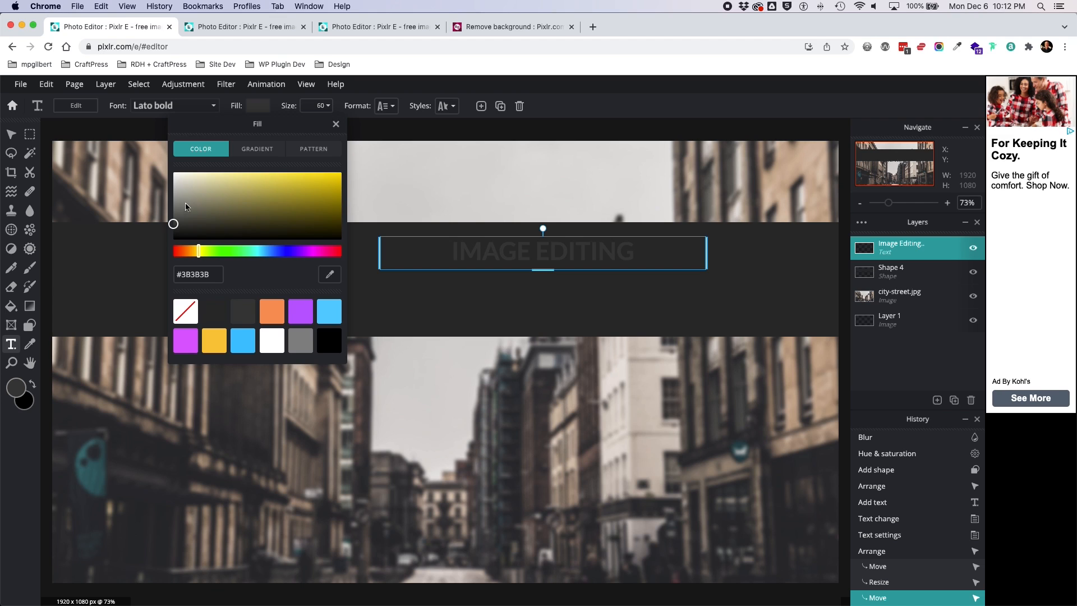
click(332, 275)
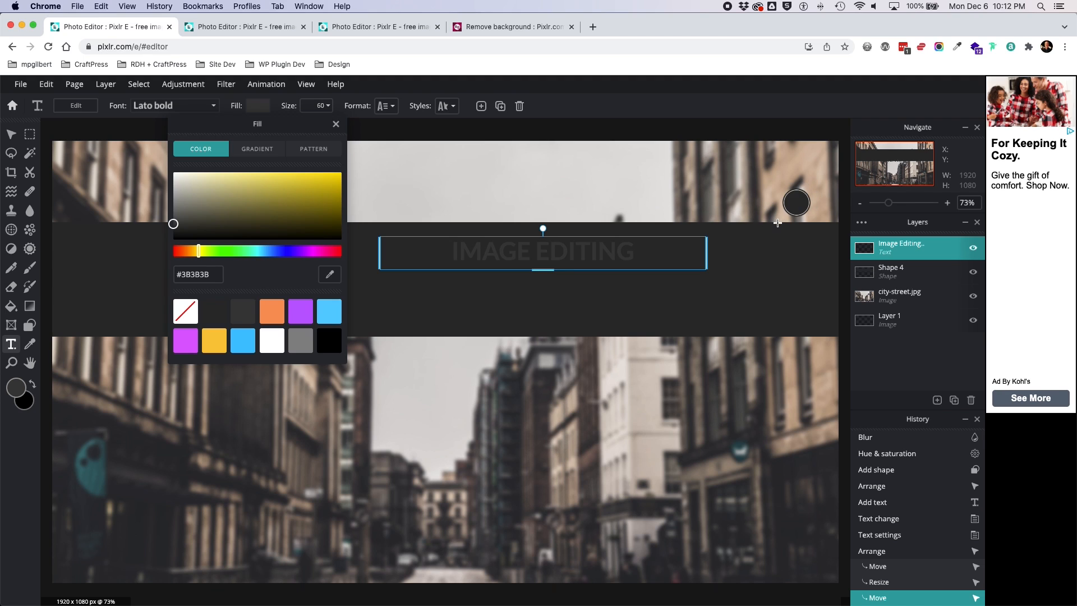
click(803, 197)
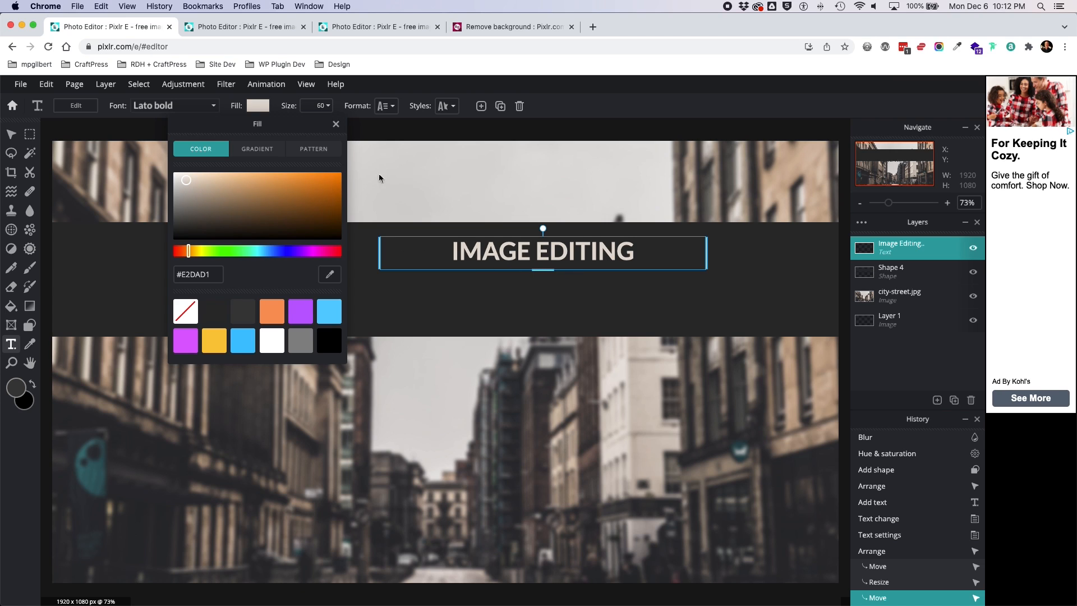
click(336, 126)
Set the title's font size to 92 and leave its text styles as they are.
click(329, 105)
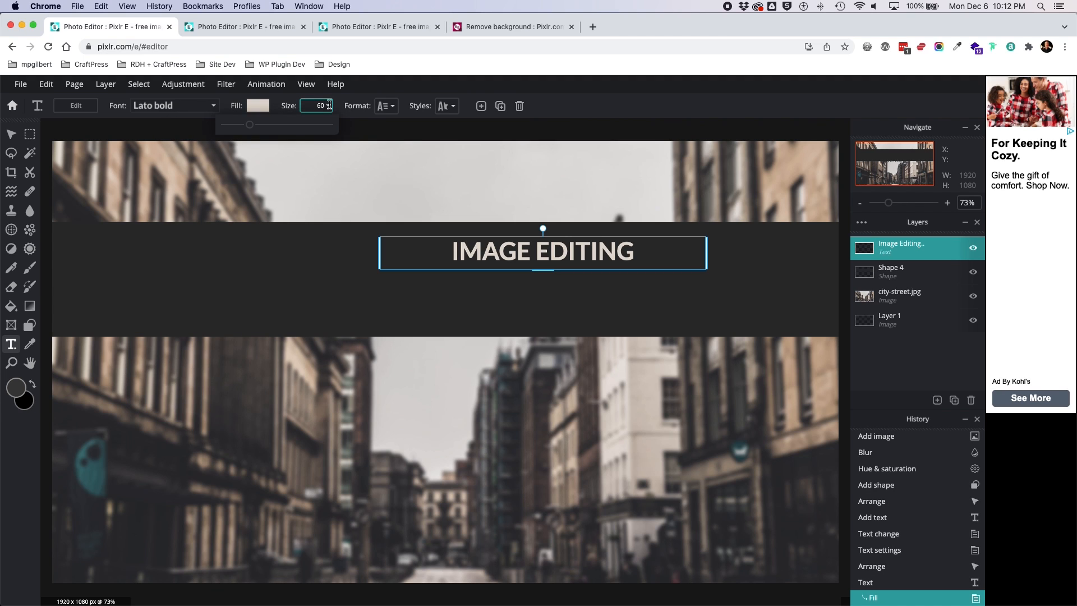
drag(250, 128, 264, 128)
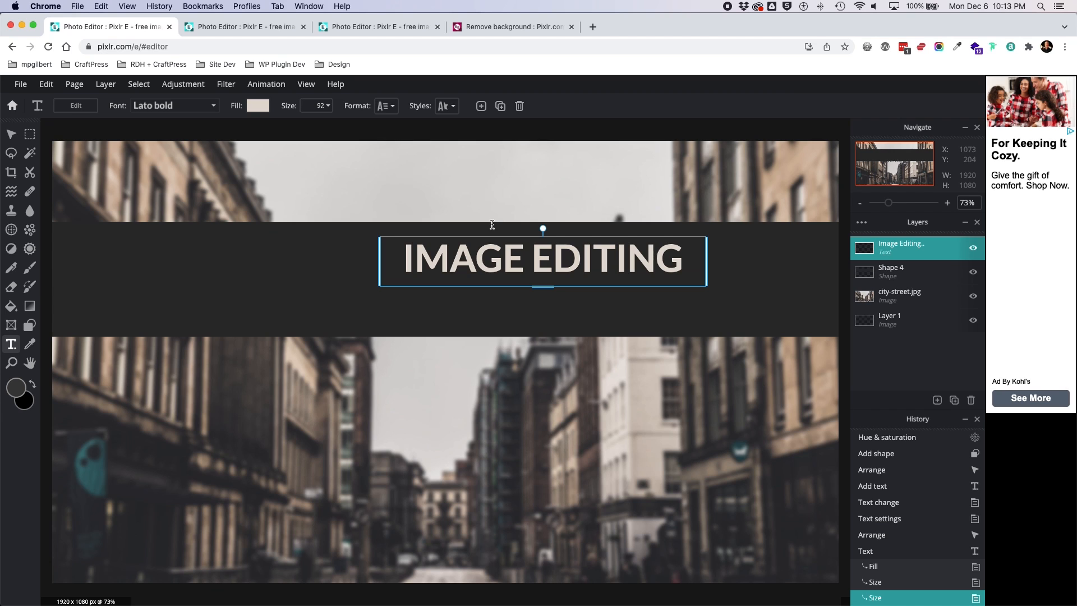
click(456, 106)
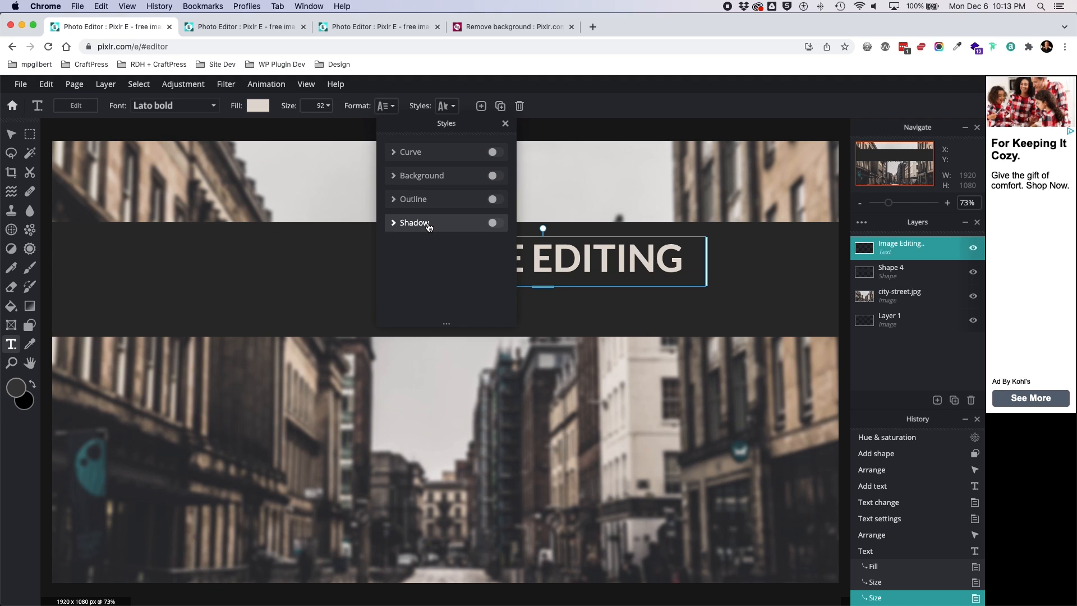
click(451, 109)
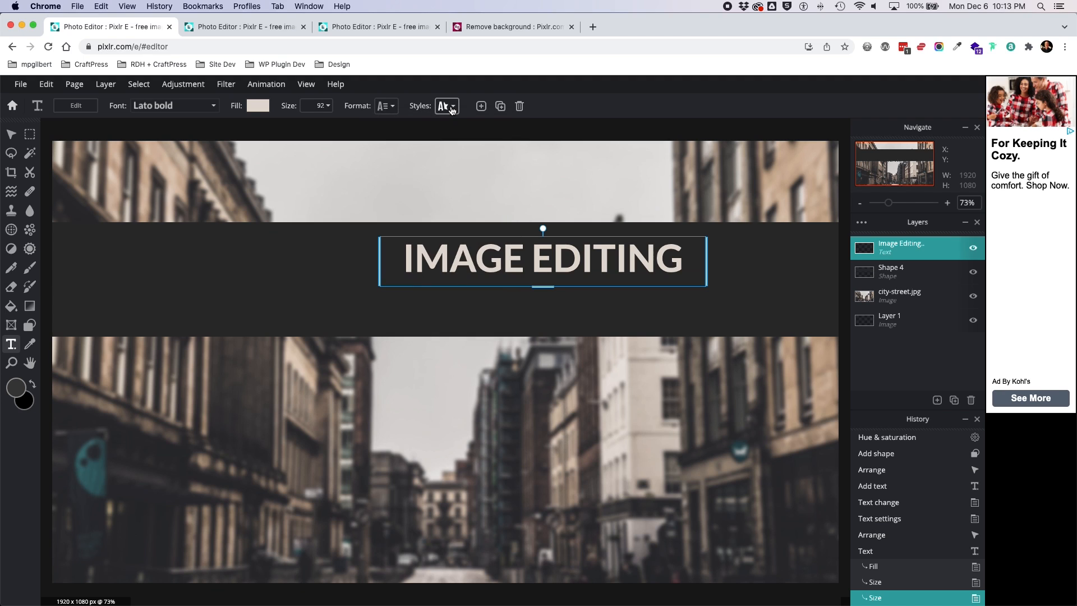
Set the title's letter spacing to 7, keeping the line spacing at 0.
click(389, 107)
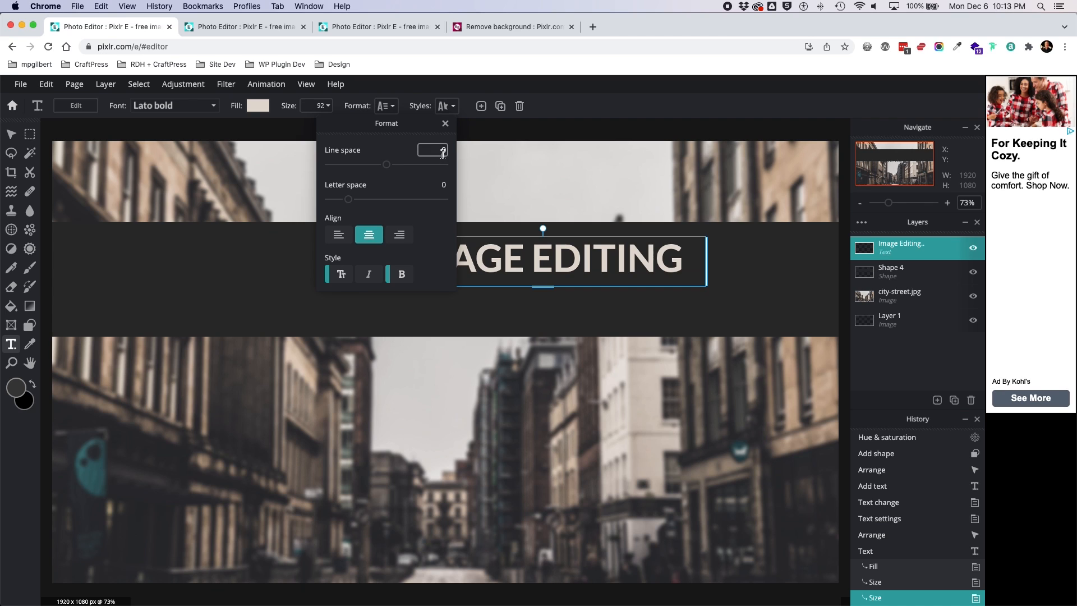
mouse_move(387, 167)
mouse_down()
mouse_move(404, 167)
mouse_move(385, 168)
mouse_up()
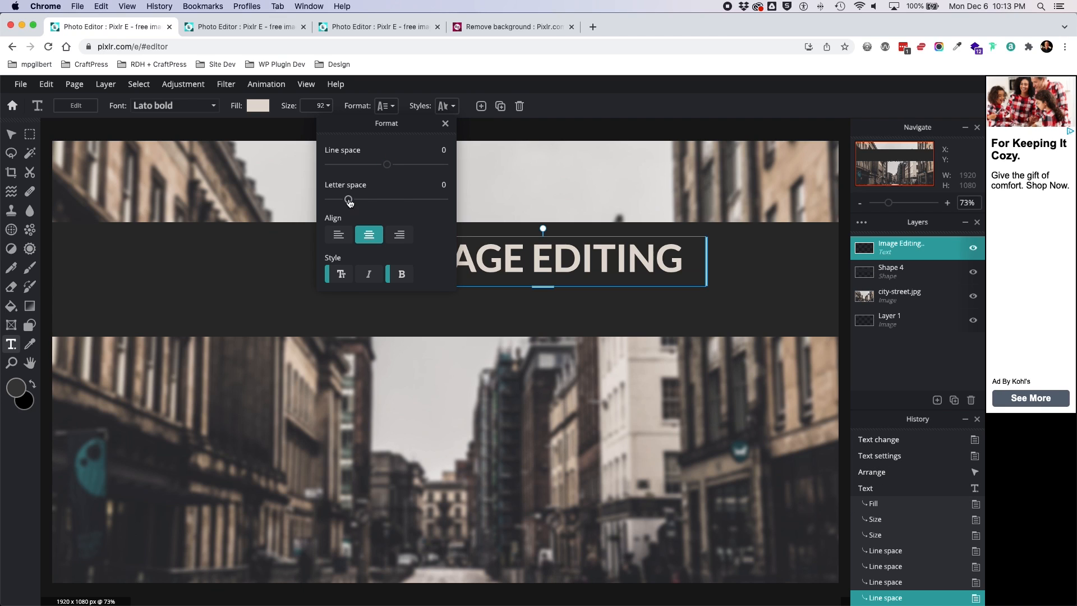
drag(348, 201, 357, 202)
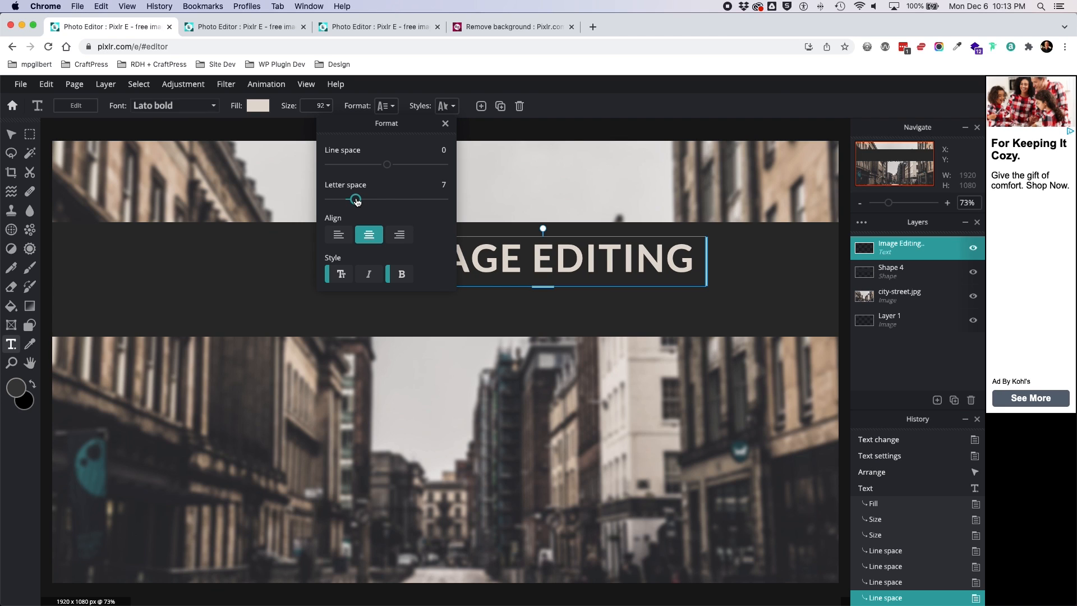
drag(357, 202, 356, 202)
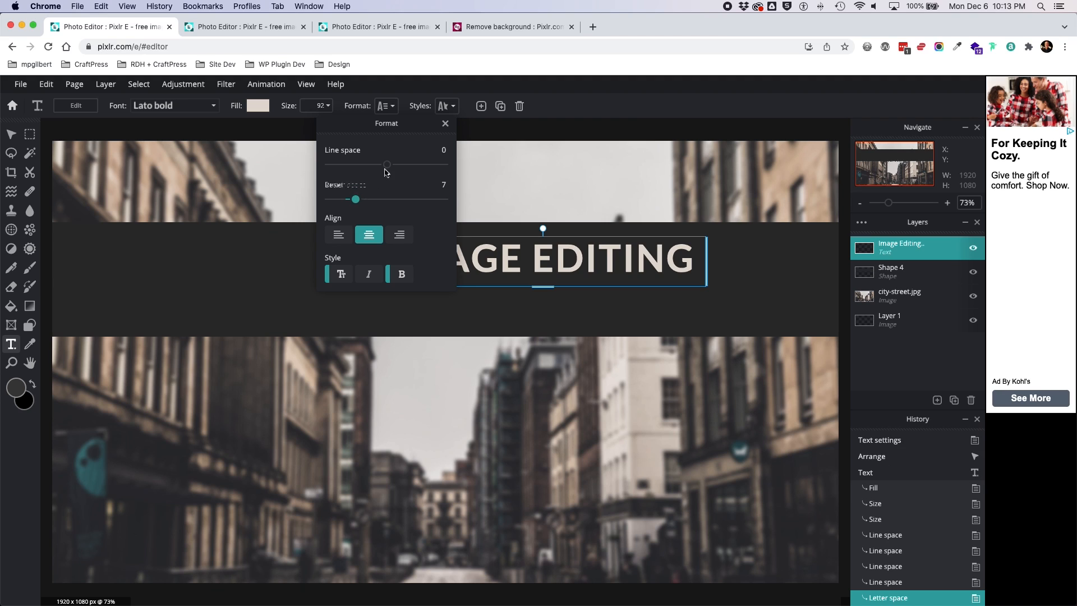
click(445, 125)
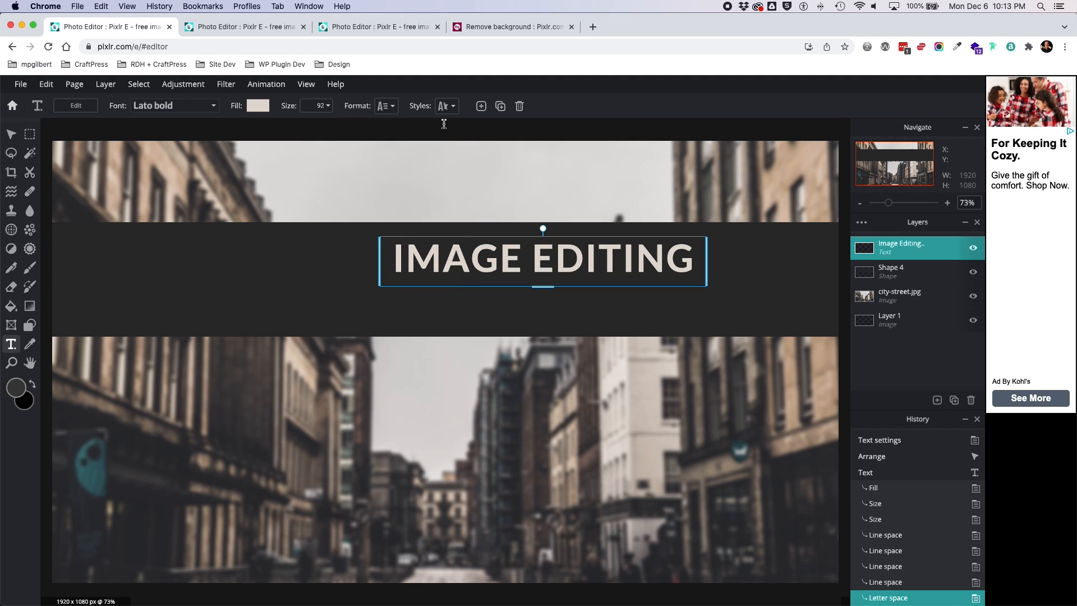
Move the title within the dark band to about X 828, Y 217.
click(12, 134)
click(259, 133)
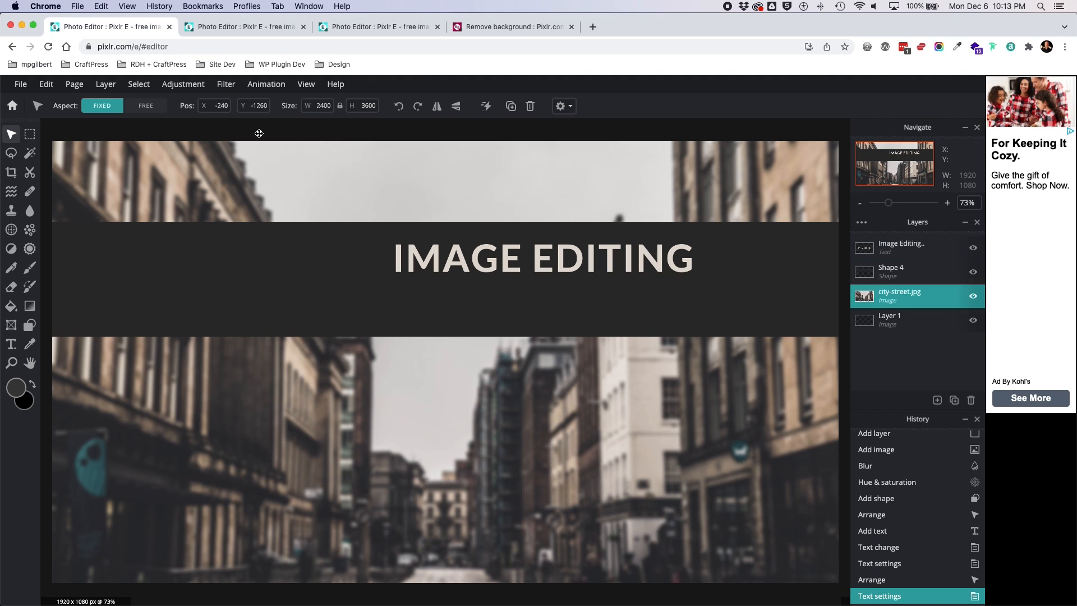
mouse_move(569, 260)
mouse_down()
mouse_move(589, 260)
mouse_move(579, 253)
mouse_up()
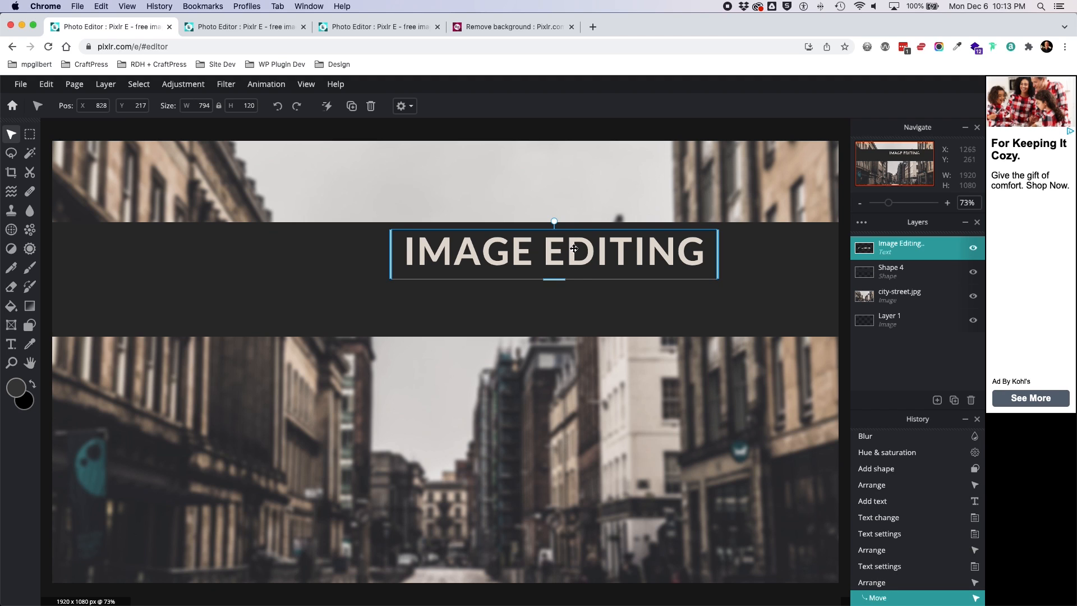
Duplicate the title text layer and move the copy directly below the original, at about Y 325.
right_click(574, 249)
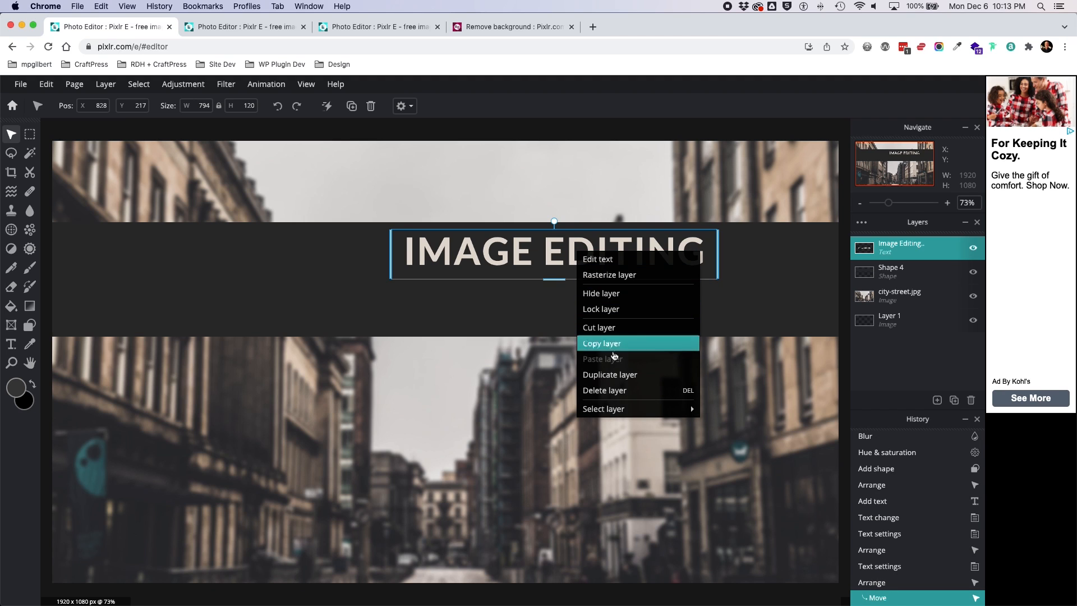
click(613, 377)
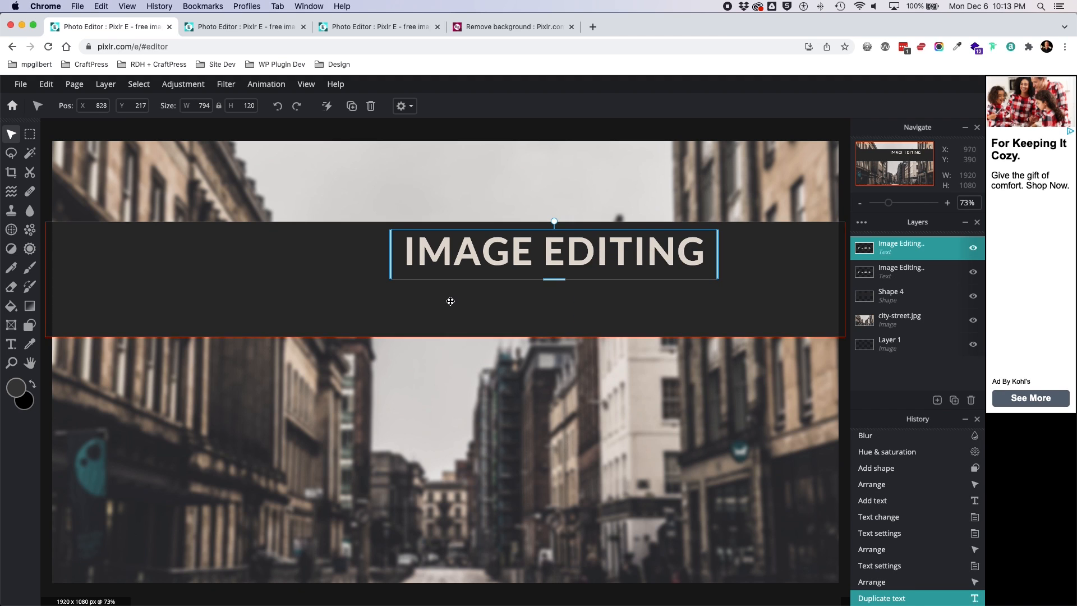
drag(524, 250, 521, 299)
Check the second title line in the lemur reference thumbnail in Preview and return to the editor.
drag(0, 44, 436, 75)
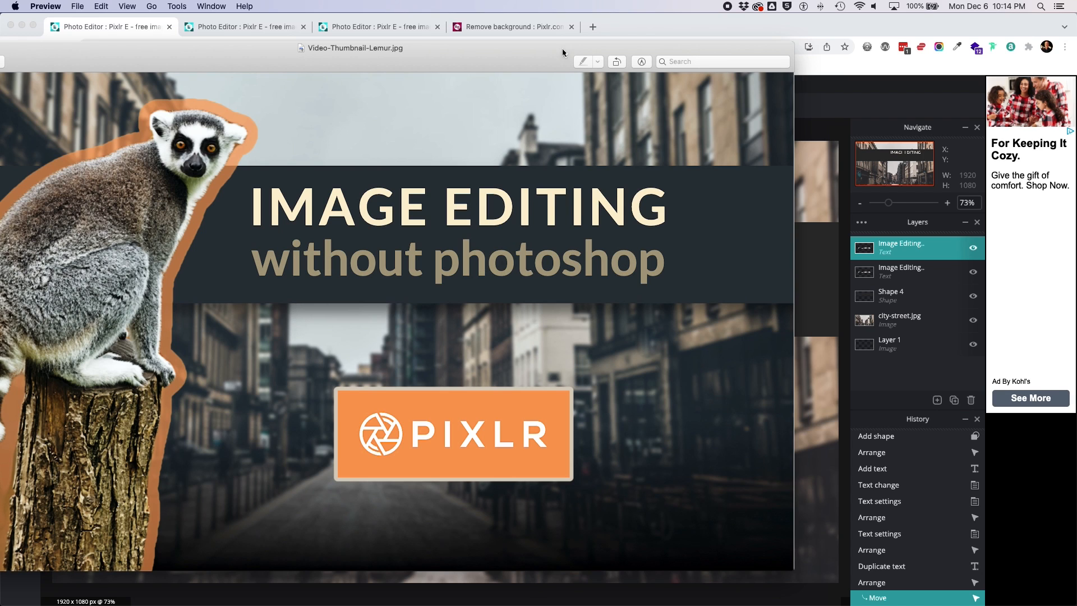
key(super+w)
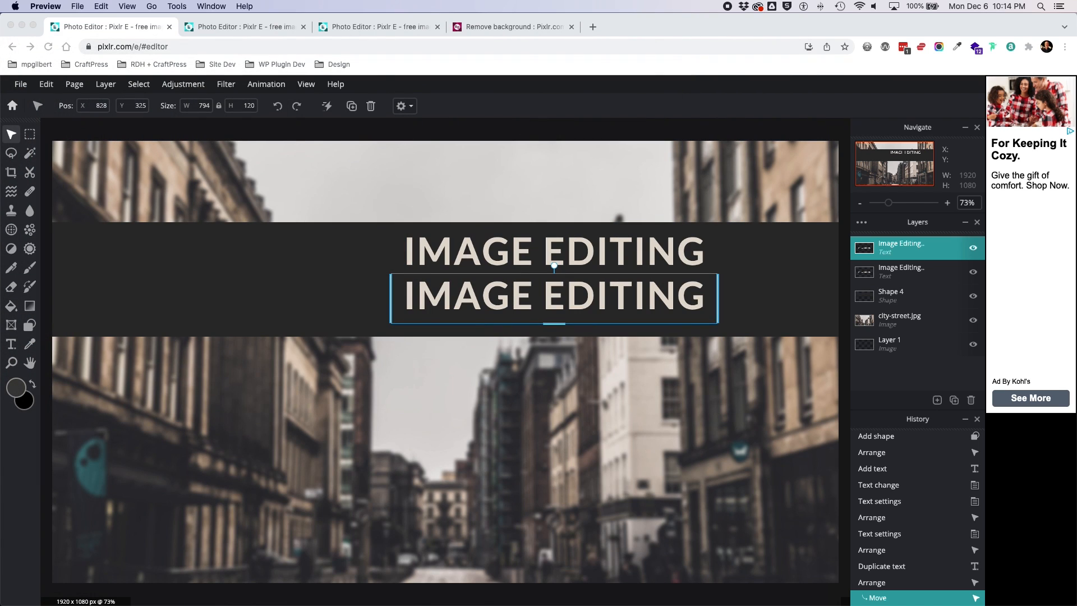
click(461, 304)
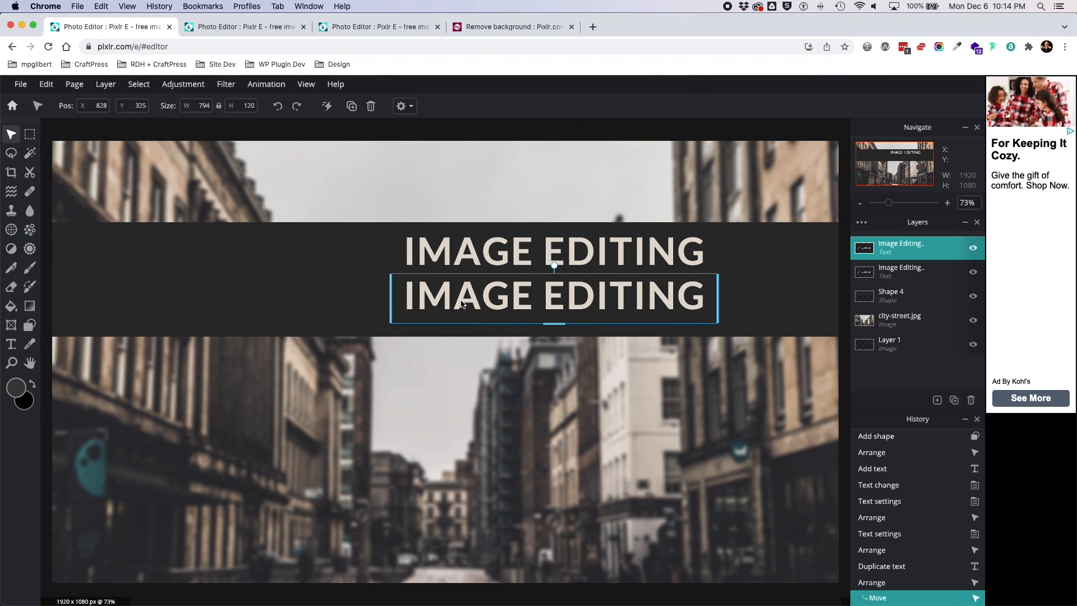
Turn off the all-caps style on the second title line, the copied "Image Editing" text layer.
scroll(344, 162, up, 1)
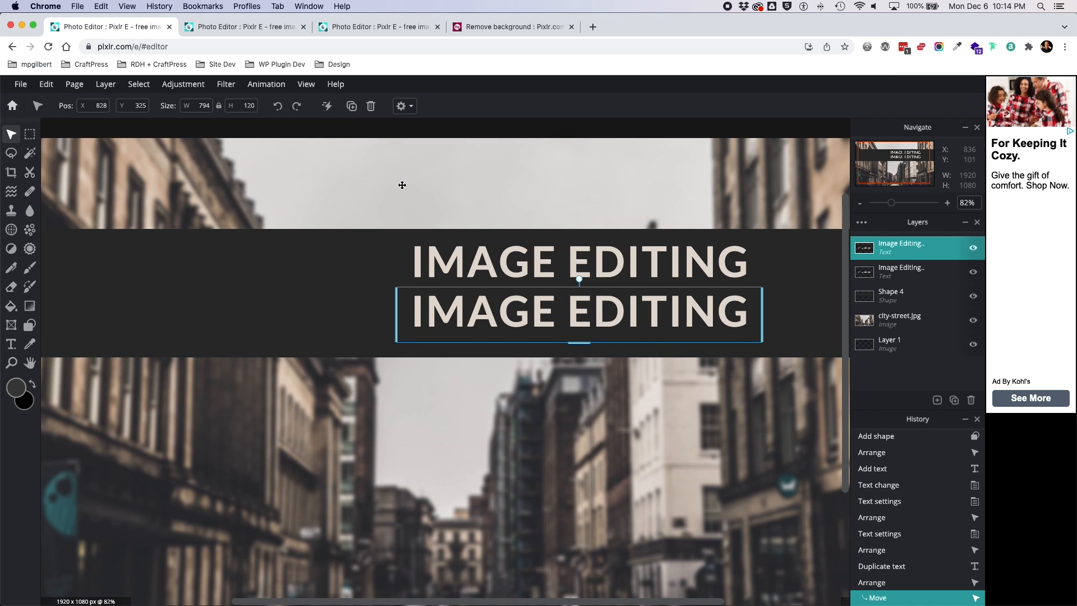
scroll(402, 185, down, 5)
scroll(402, 185, up, 4)
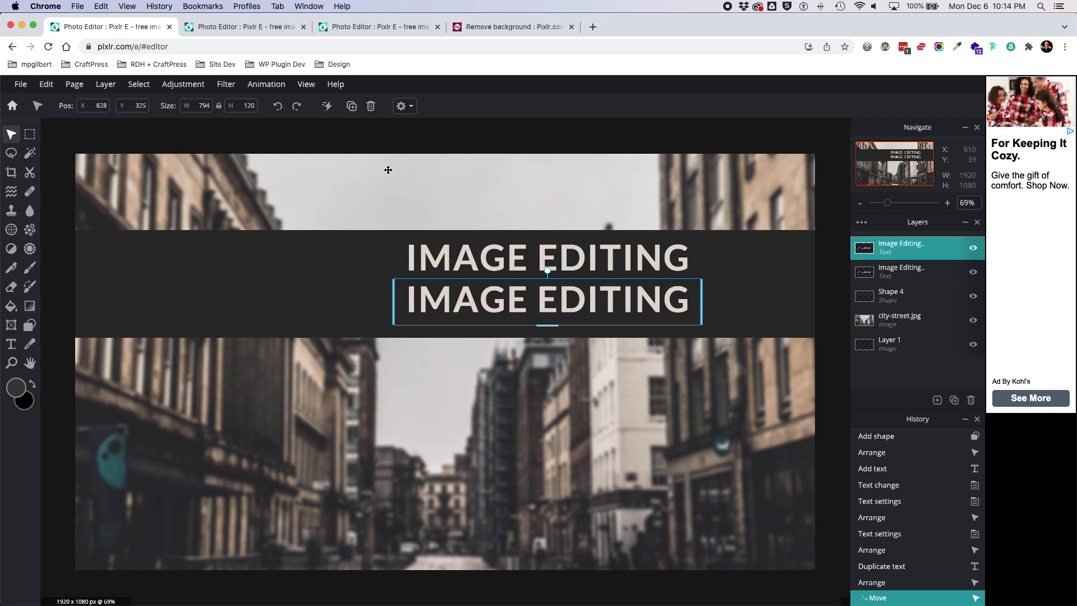
double_click(440, 302)
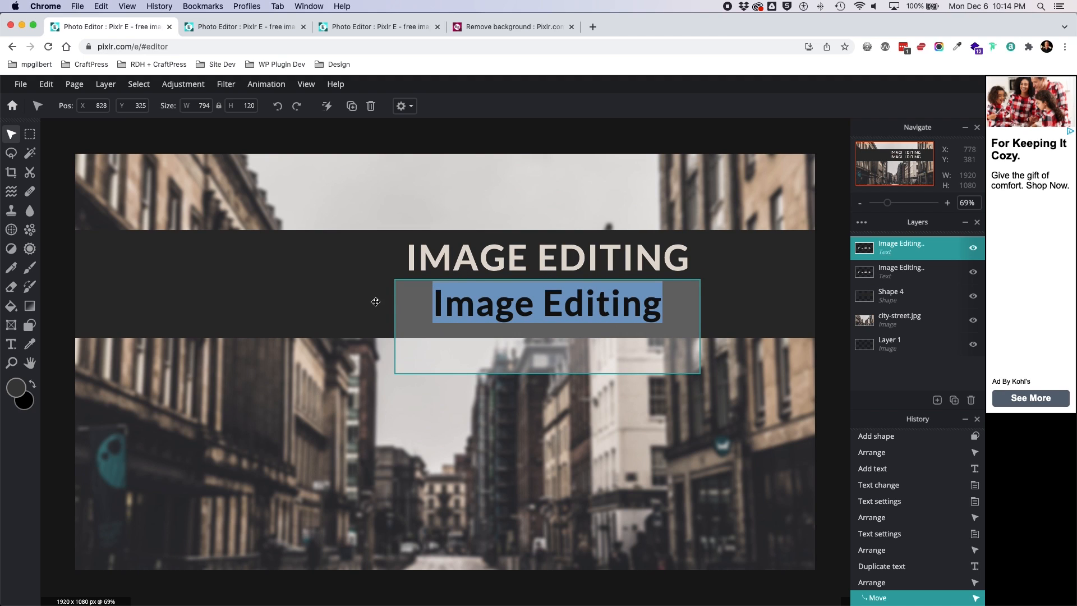
click(427, 133)
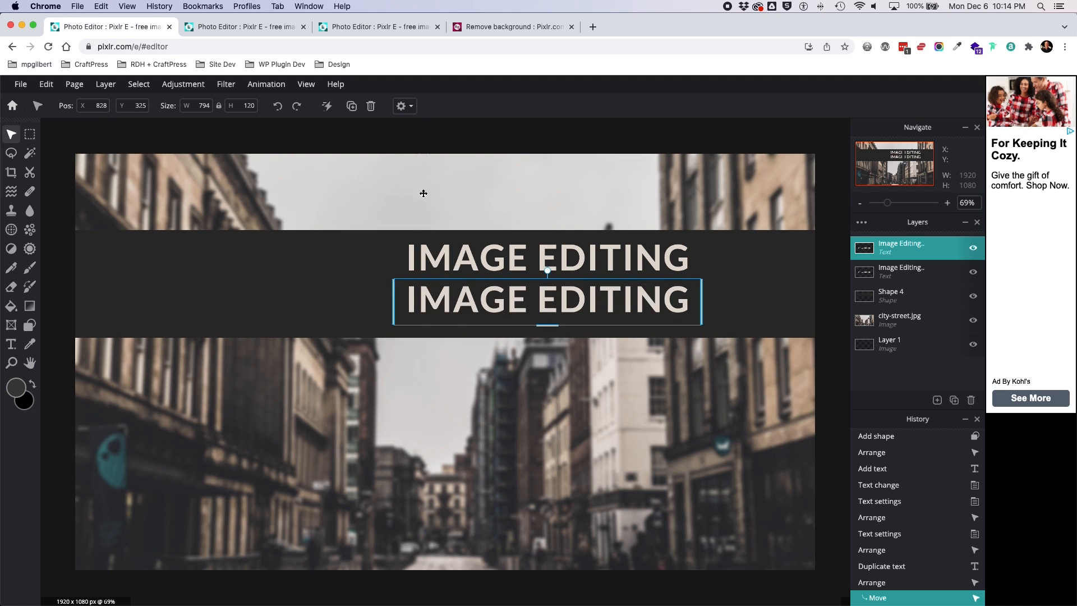
click(11, 343)
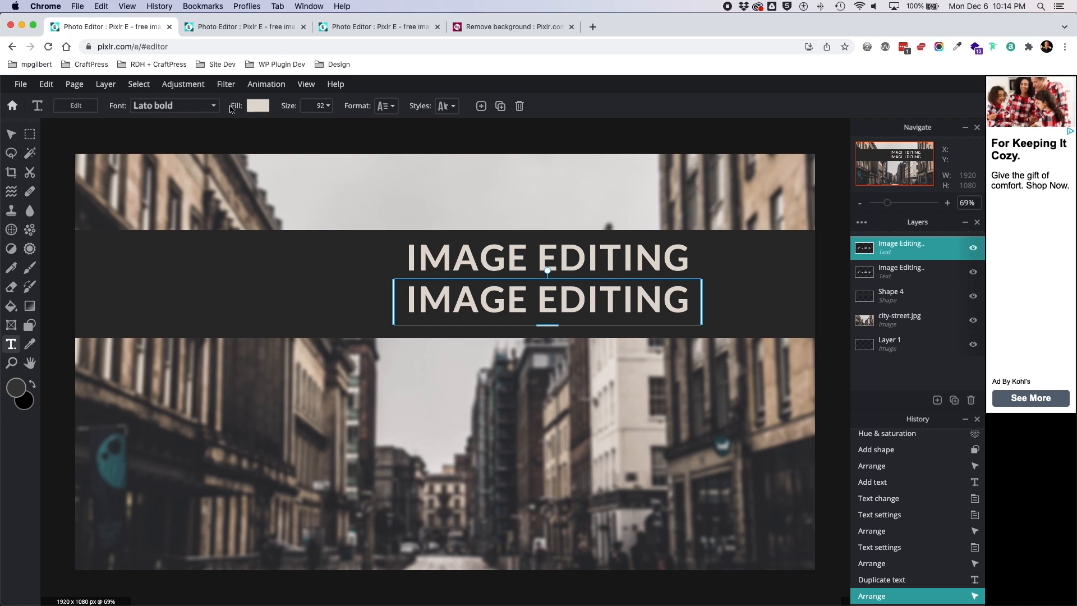
click(390, 106)
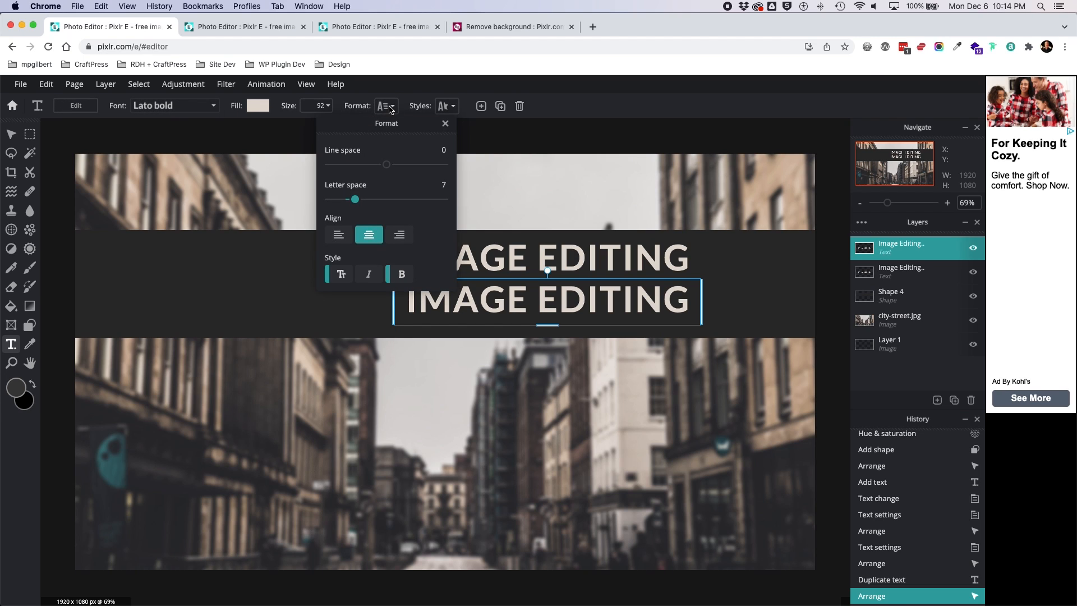
click(340, 274)
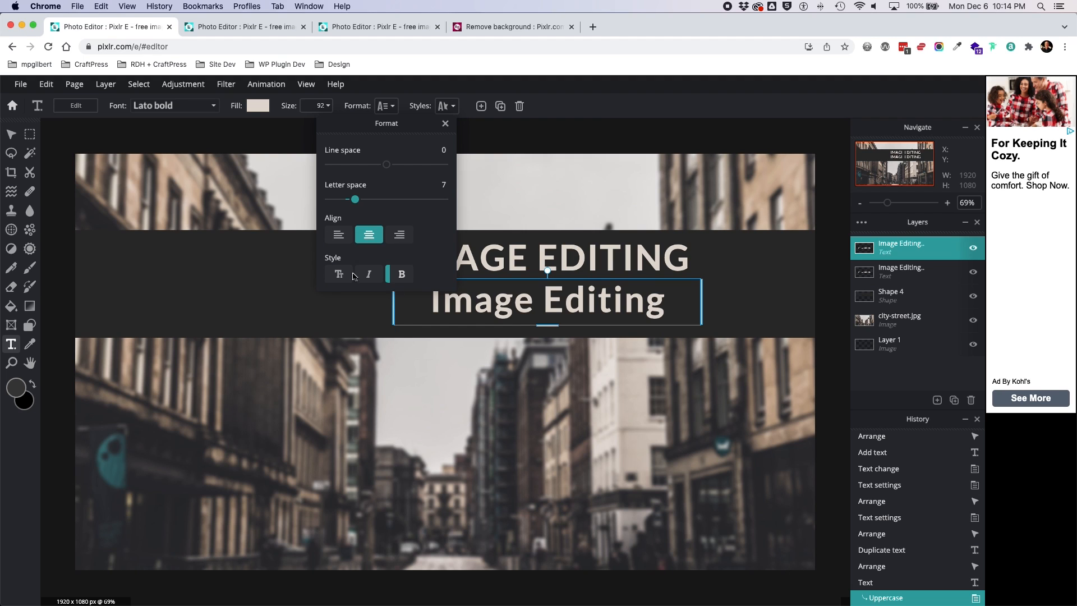
click(445, 124)
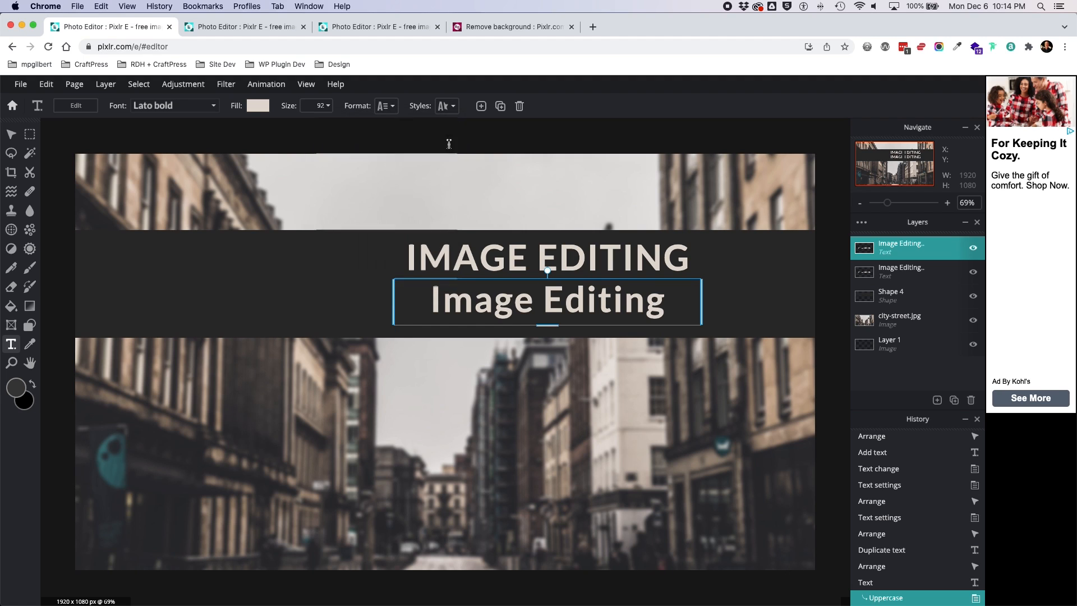
Change both capitals in the second title line to lower case so it reads "image editing".
double_click(443, 300)
click(444, 301)
key(Delete)
text(i)
key(Right)
key(Right)
key(Right)
key(Right)
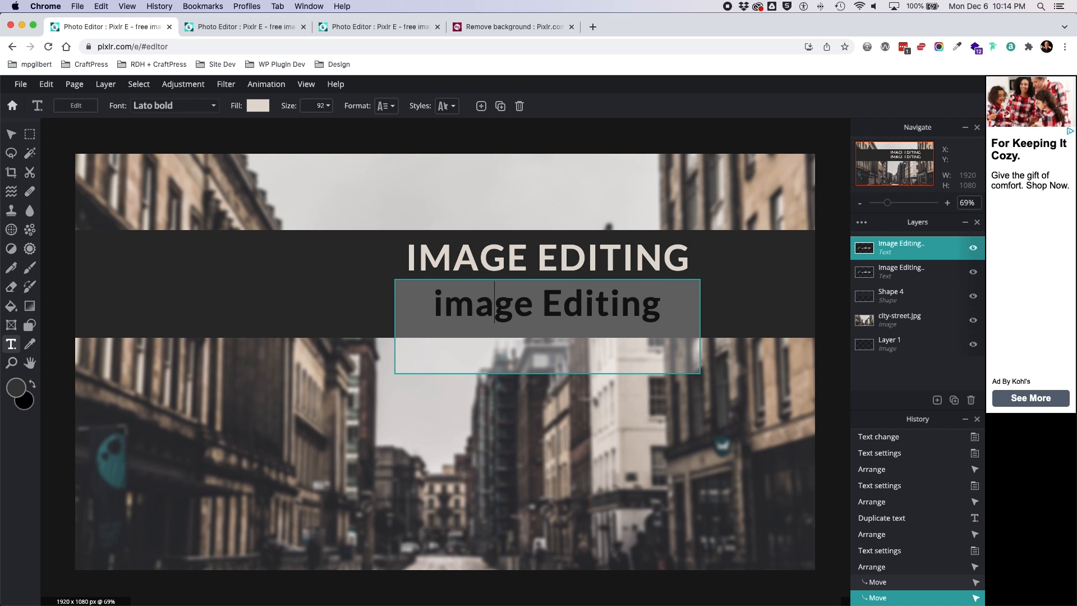
key(Delete)
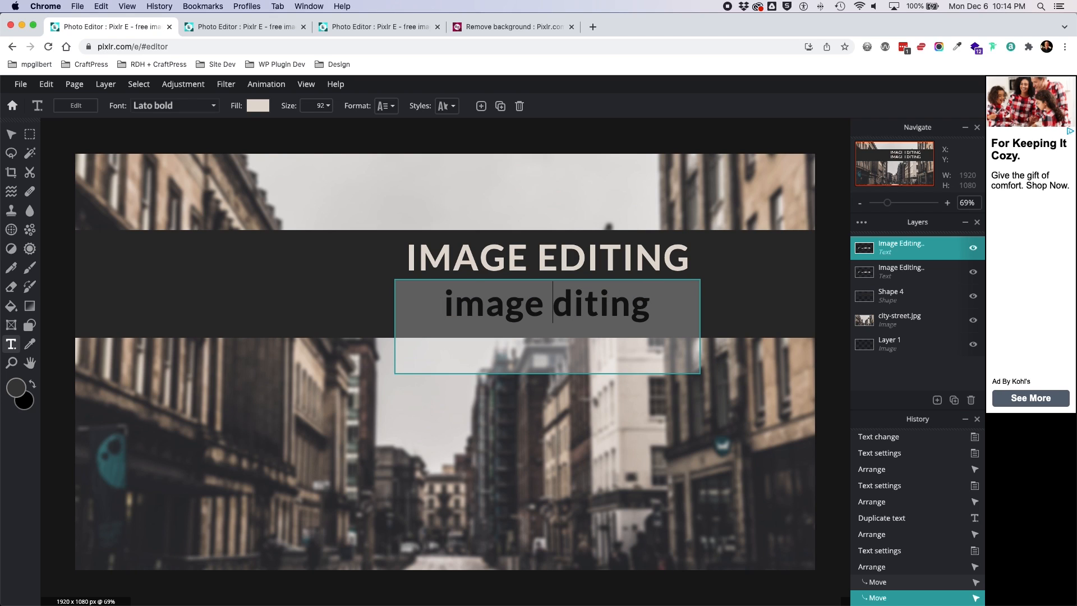
text(e)
click(459, 135)
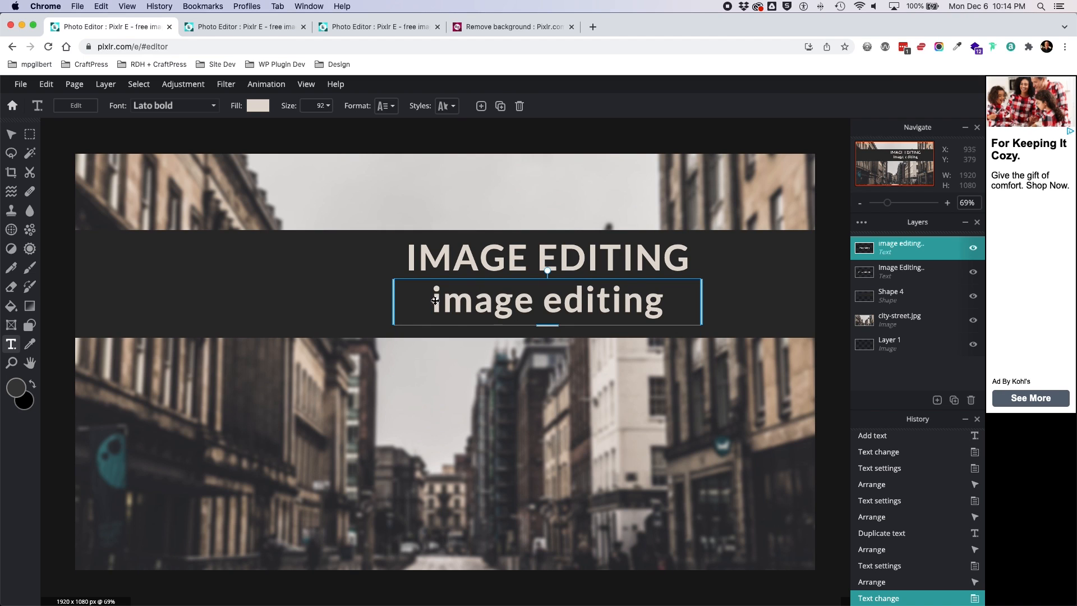
Replace the second title line's text with "without photoshop" and set its font size to 79.
double_click(496, 304)
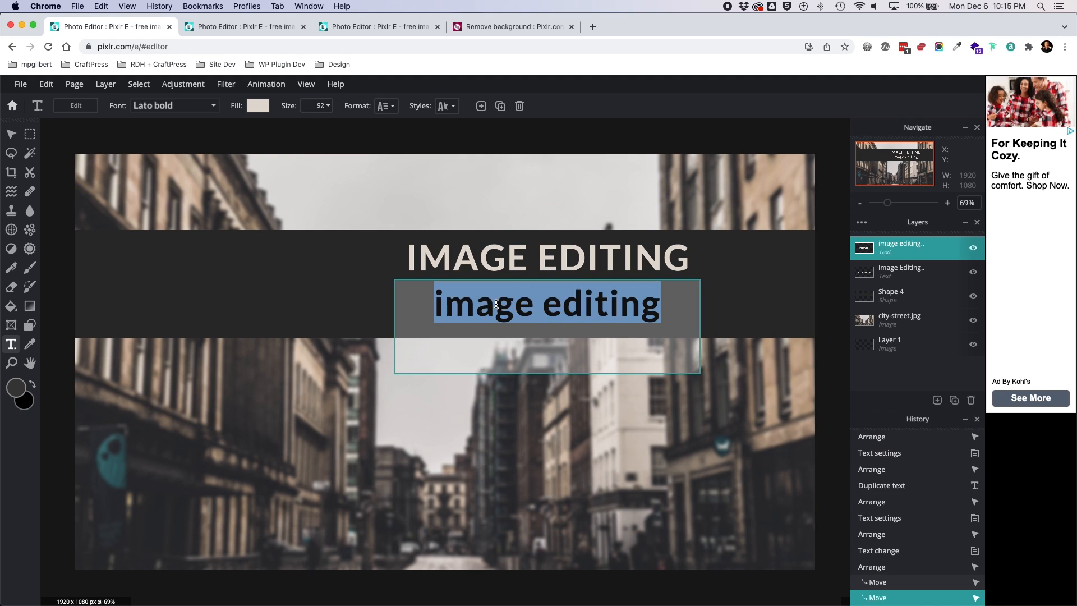
text(without photoshop)
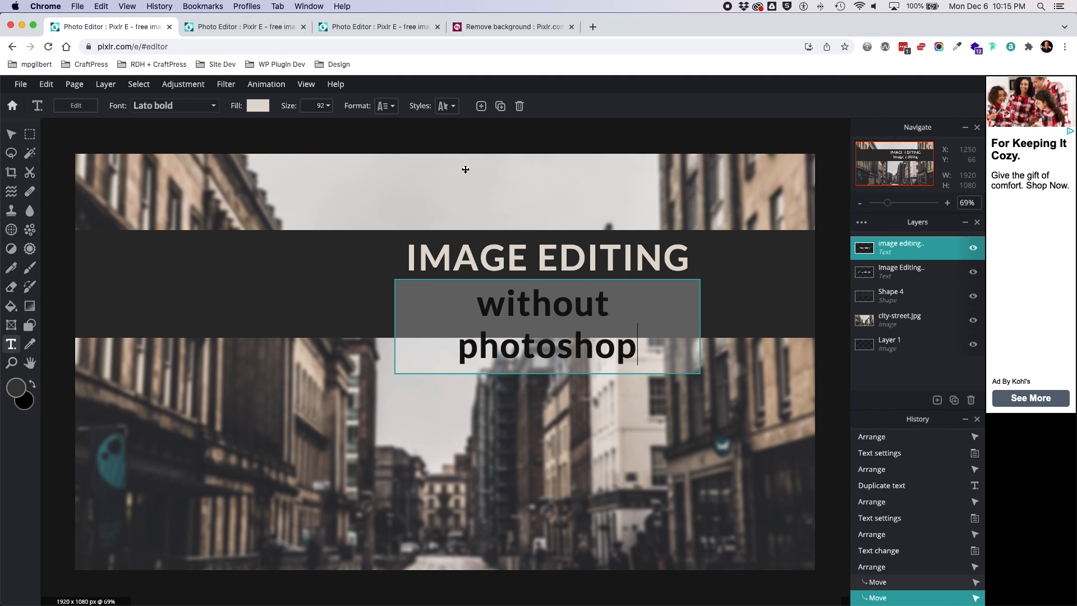
click(317, 106)
click(328, 106)
drag(263, 124, 259, 127)
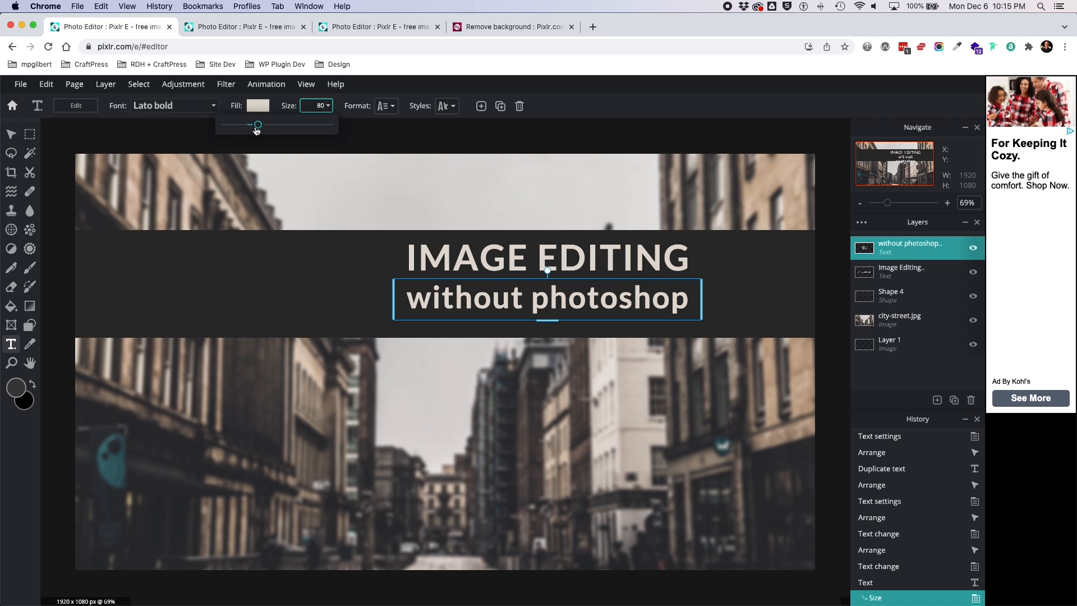
drag(258, 125, 227, 125)
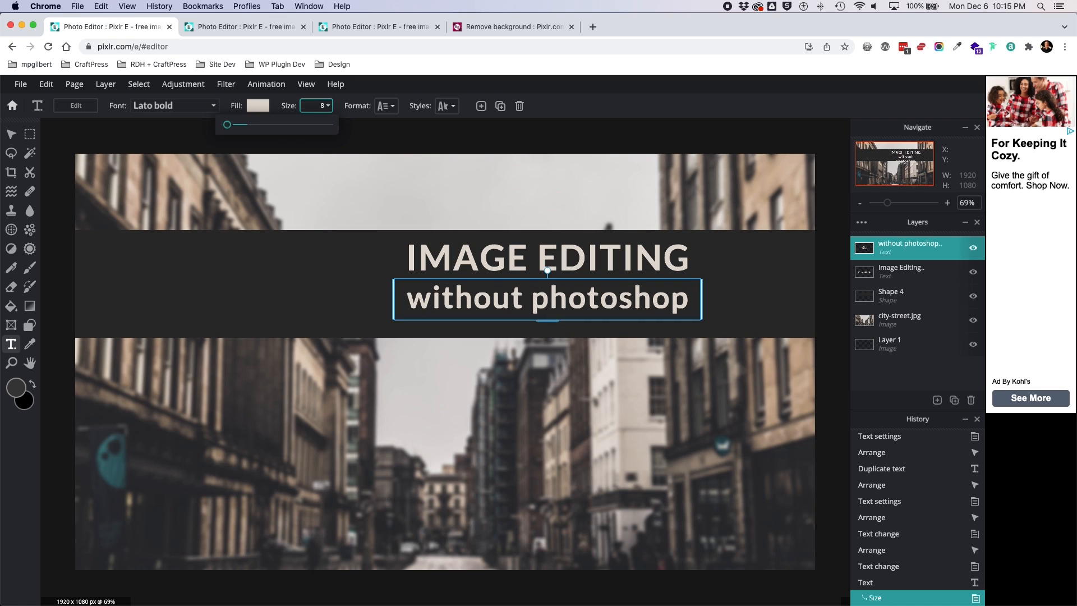
text(8)
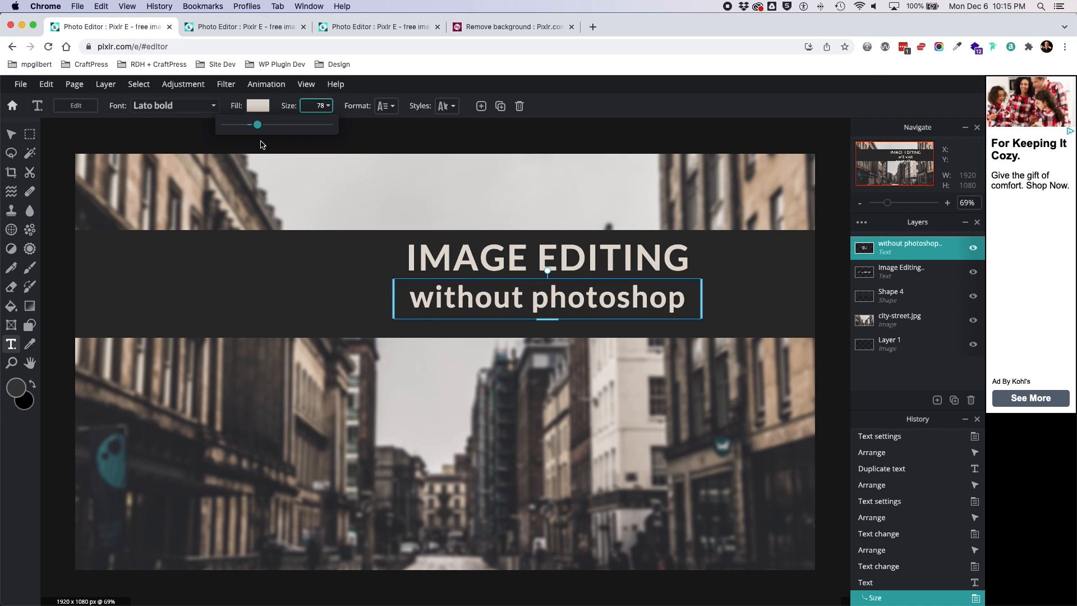
text(9)
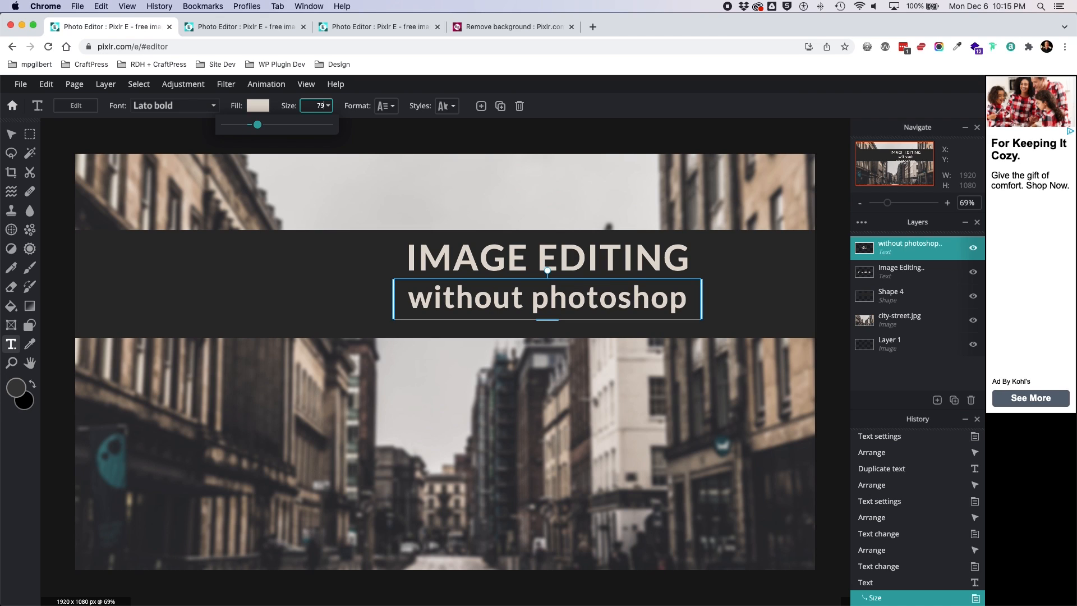
Move the "without photoshop" line slightly down within the dark band, keeping it centred under the first title line.
drag(546, 303, 546, 304)
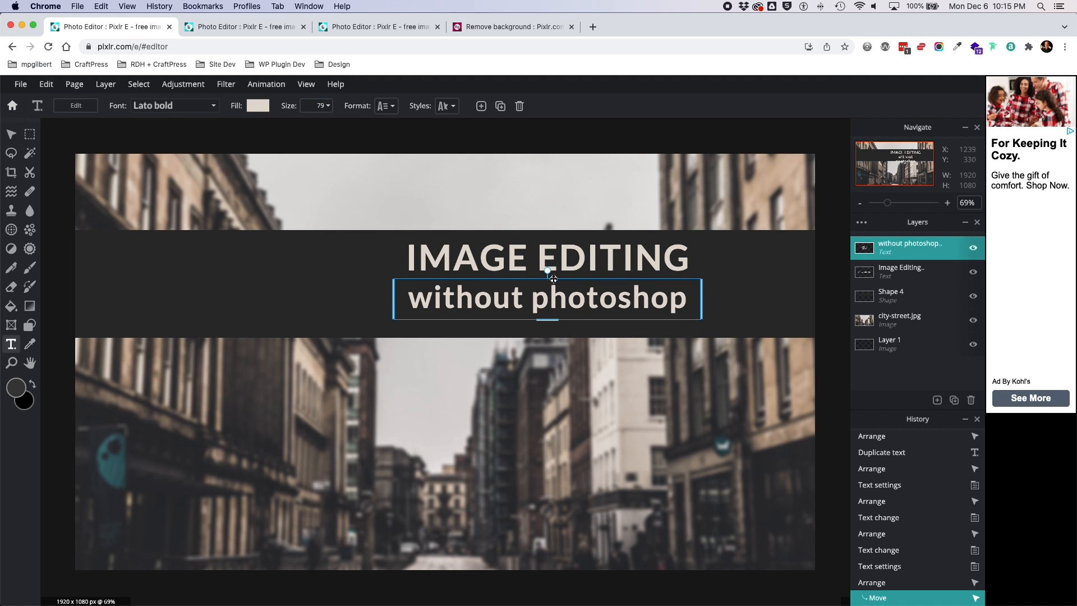
drag(543, 304, 542, 306)
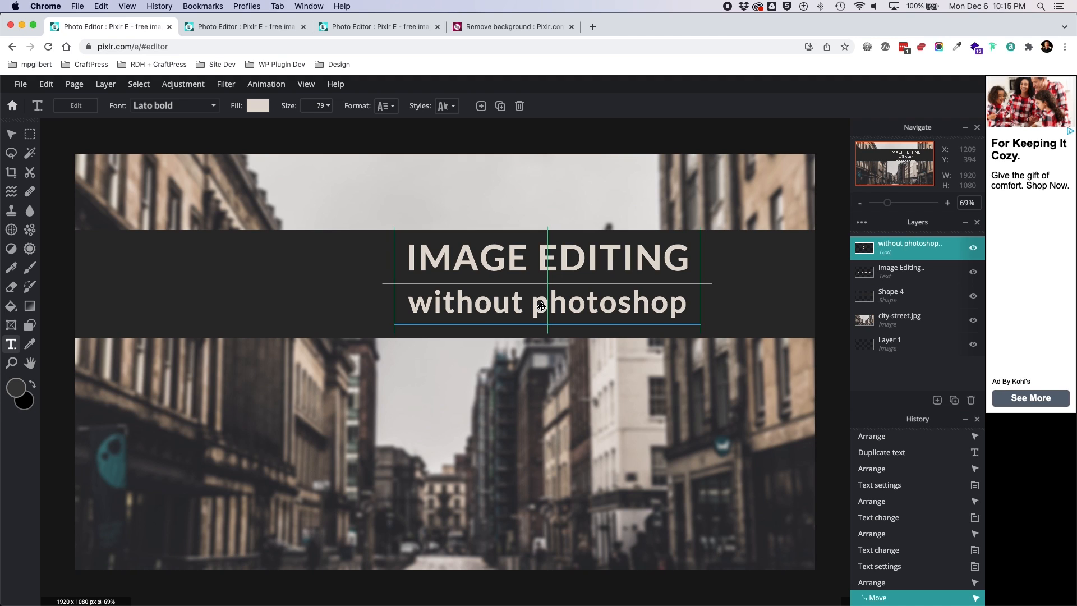
drag(541, 306, 541, 305)
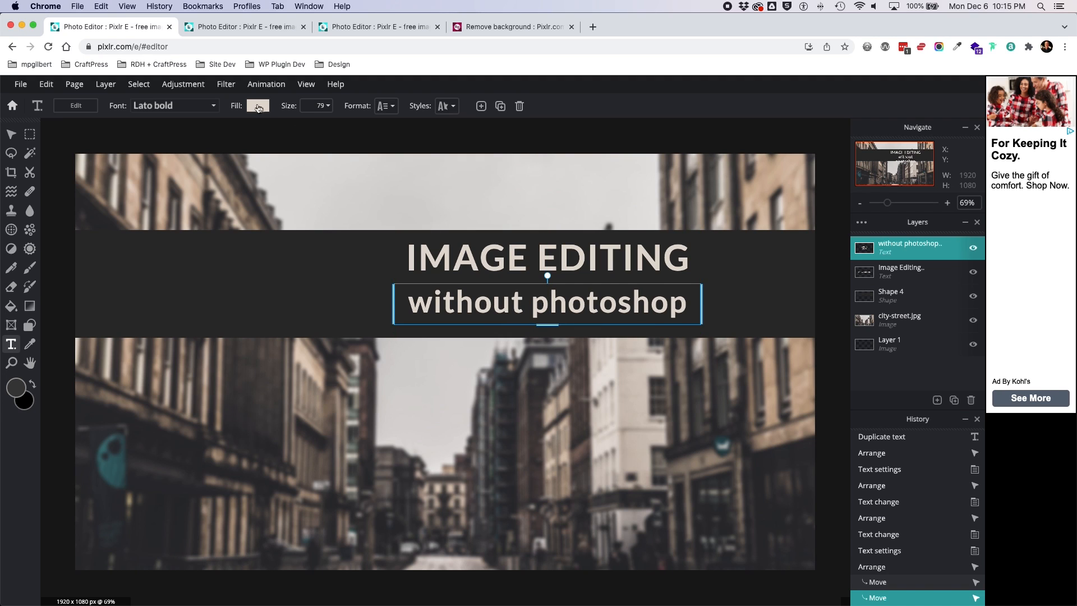
Set the fill colour of the "without photoshop" text to the darker taupe #887E74.
click(259, 106)
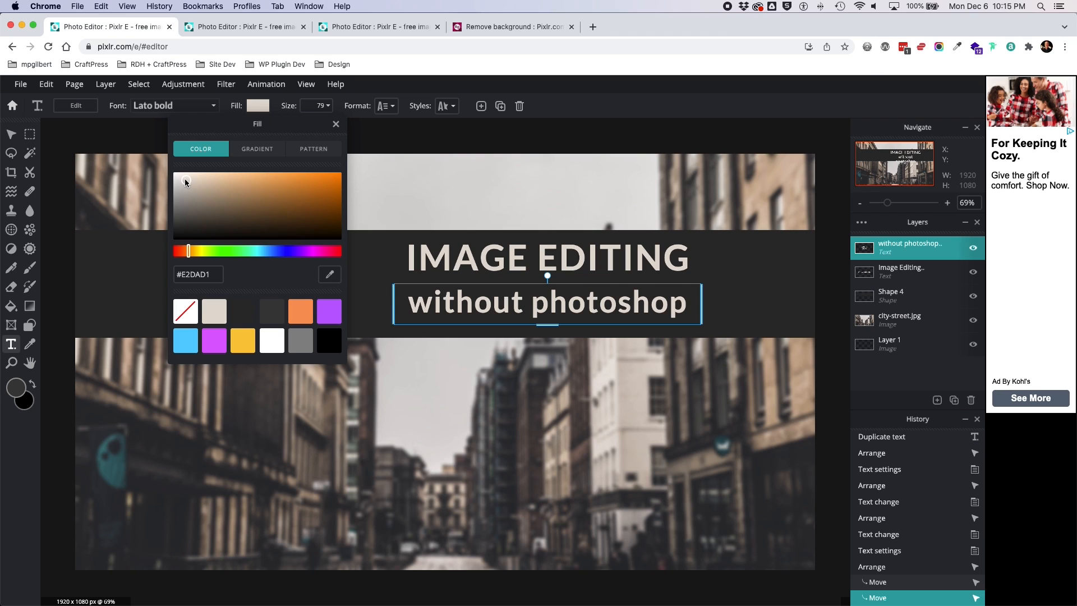
drag(184, 178, 199, 207)
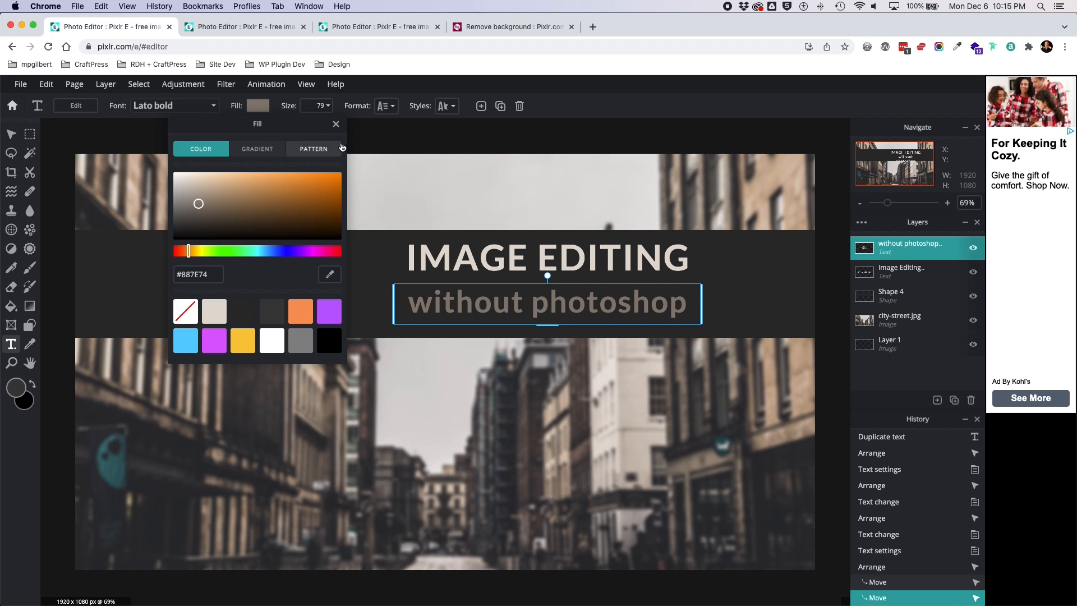
click(336, 124)
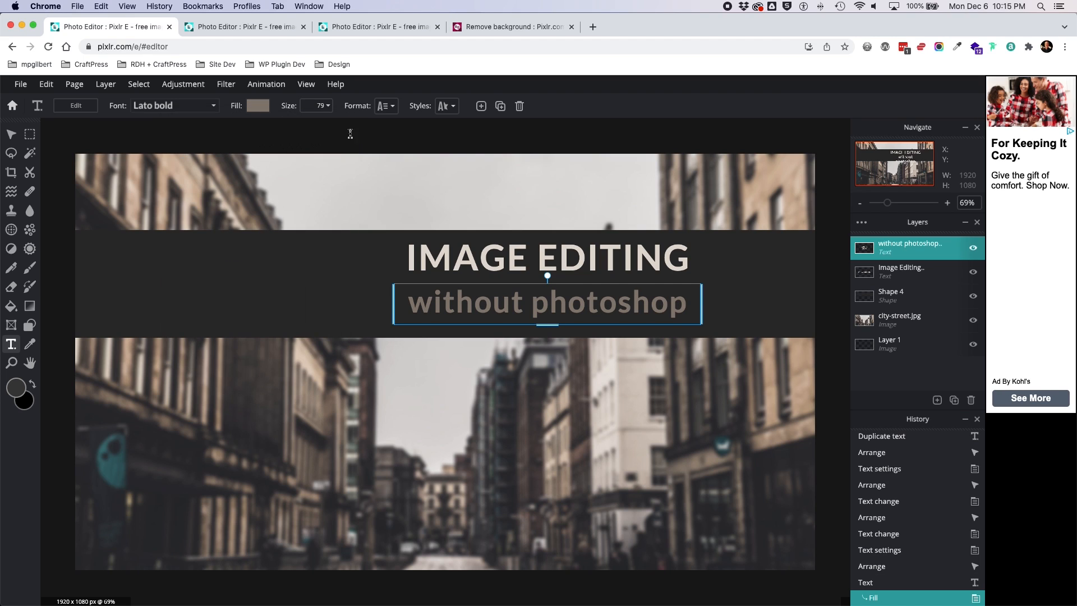
Move the "IMAGE EDITING" line down to about Y 235 and nudge the "without photoshop" line slightly lower in the band.
click(11, 135)
click(312, 138)
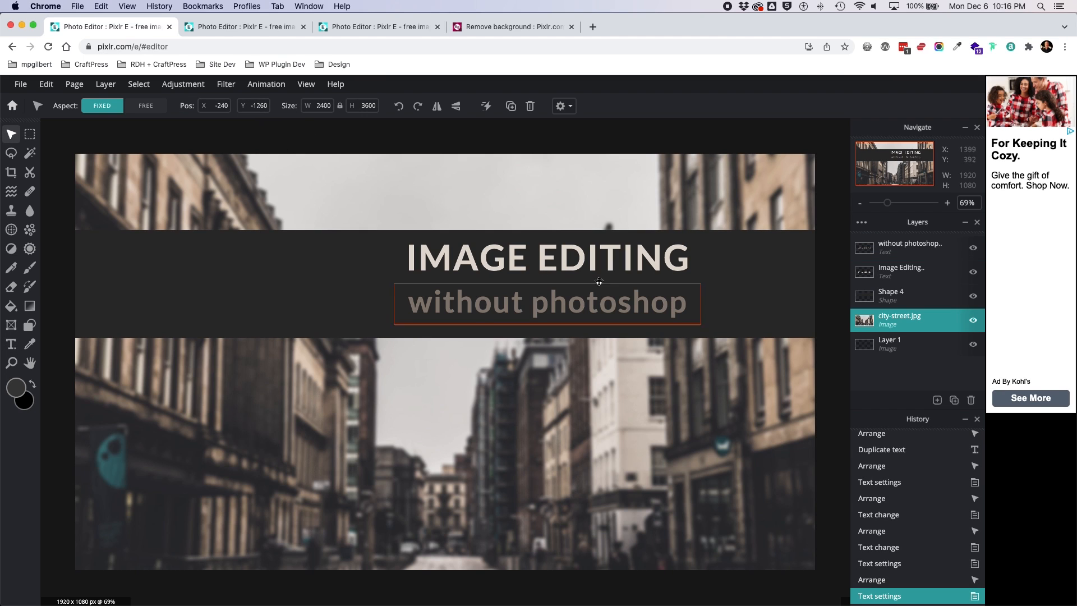
click(559, 265)
drag(559, 265, 559, 269)
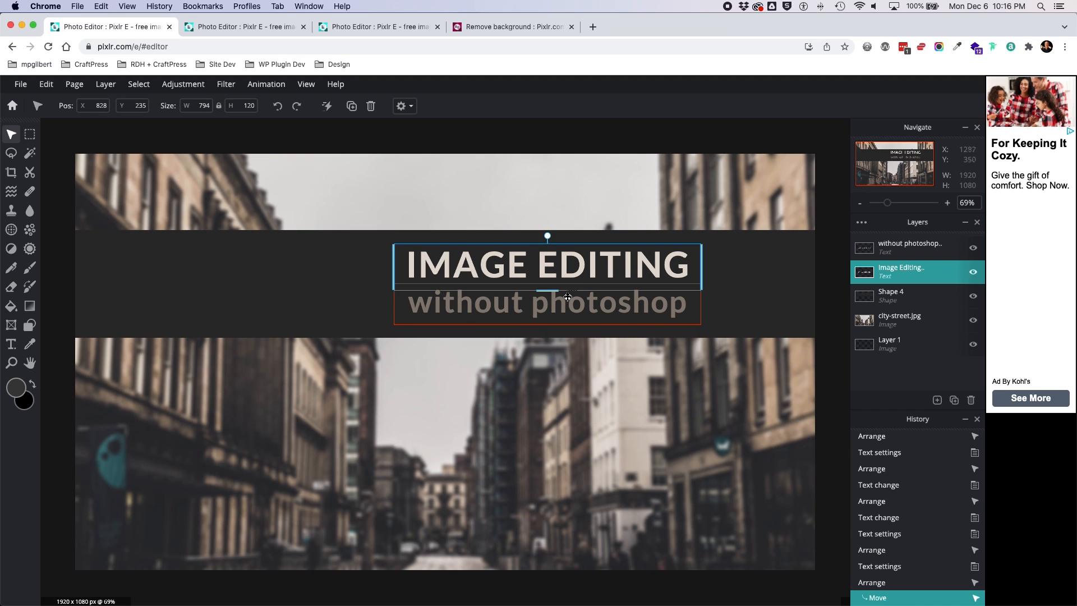
click(546, 303)
click(527, 141)
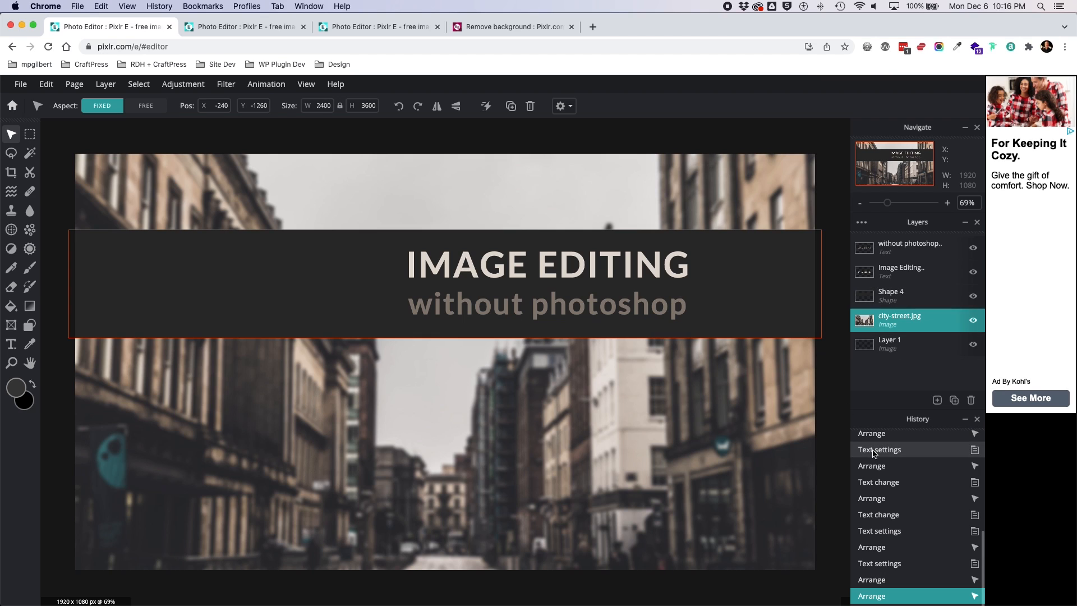
Compare the two-line title with the lemur reference thumbnail in Preview and return to the editor.
drag(0, 7, 365, 56)
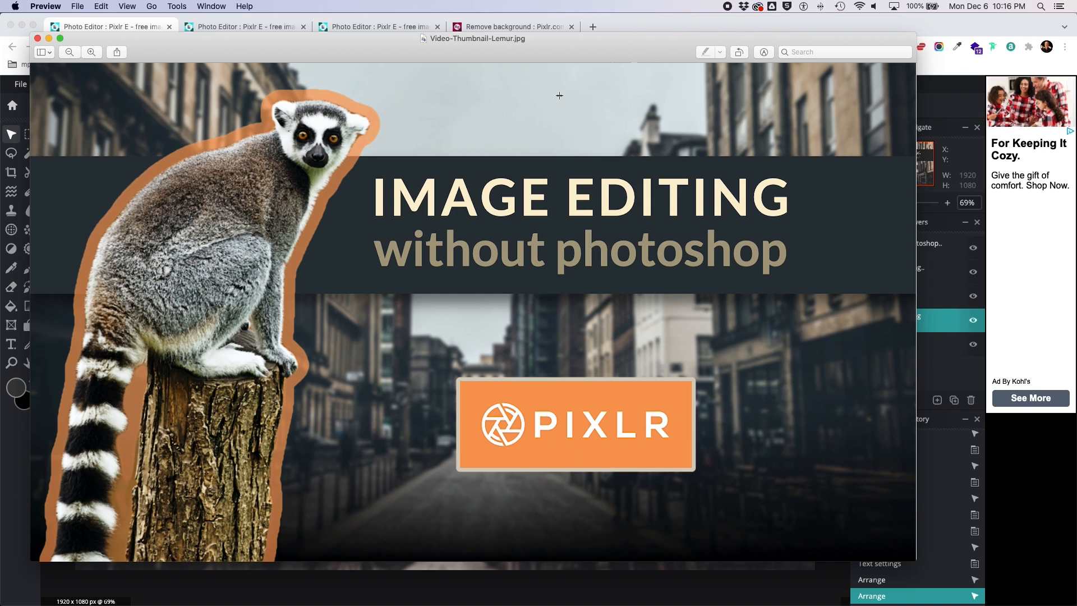
drag(657, 40, 0, 64)
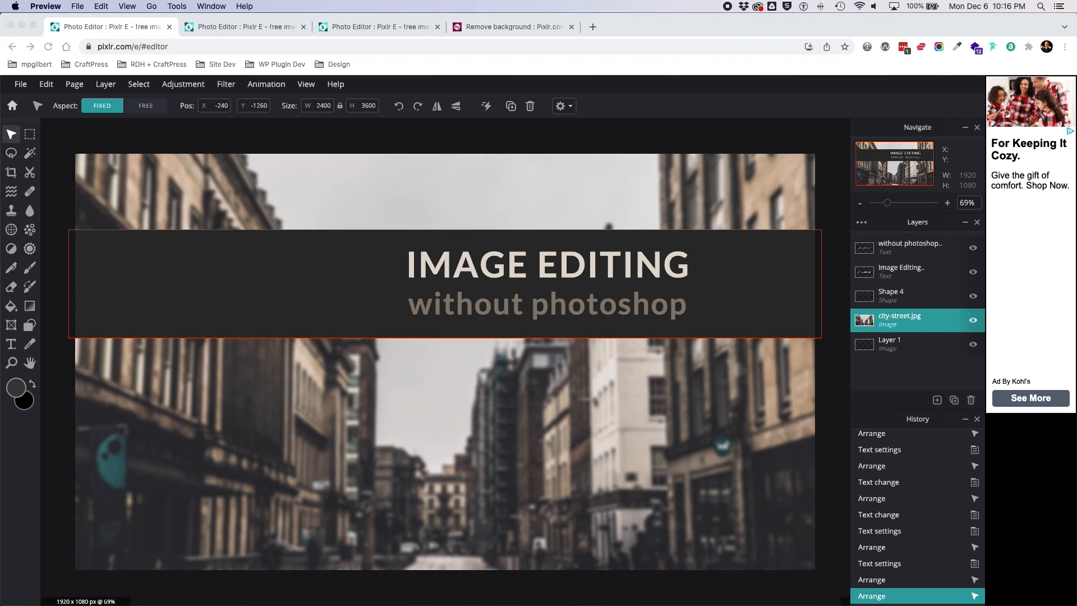